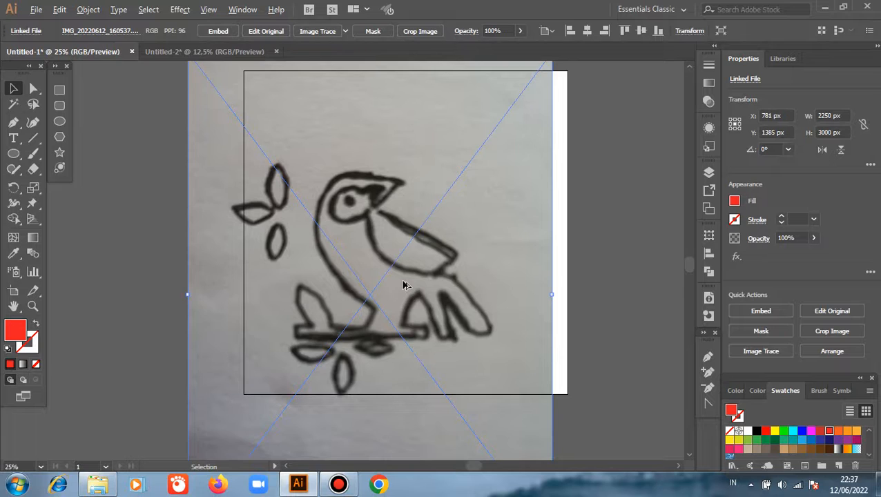
# Step: Scale the linked bird sketch photo proportionally to about 1239 × 1651 px and centre it horizontally on the artboard
pyautogui.scroll(-2, 405, 285)
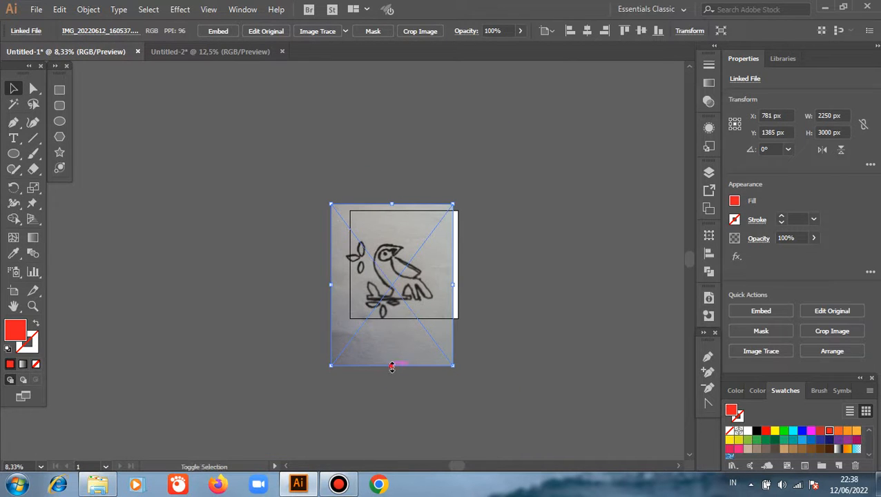
pyautogui.moveTo(392, 367); pyautogui.dragTo(399, 295)
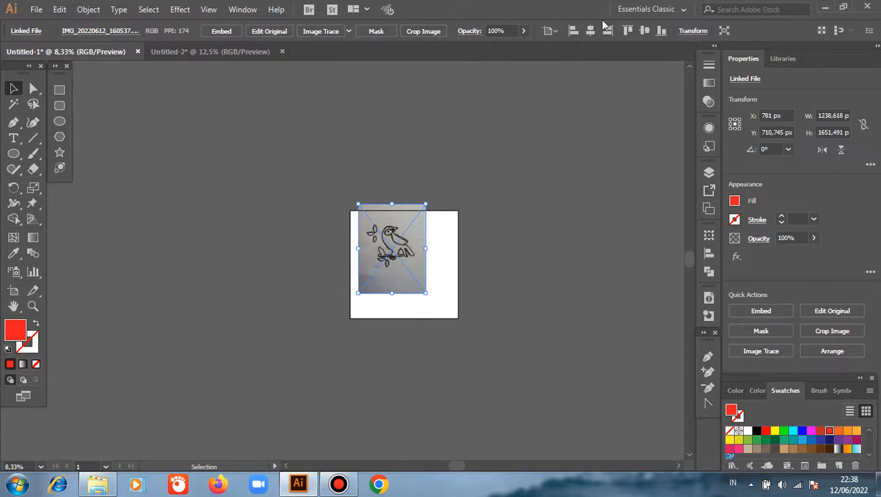
pyautogui.click(285, 207)
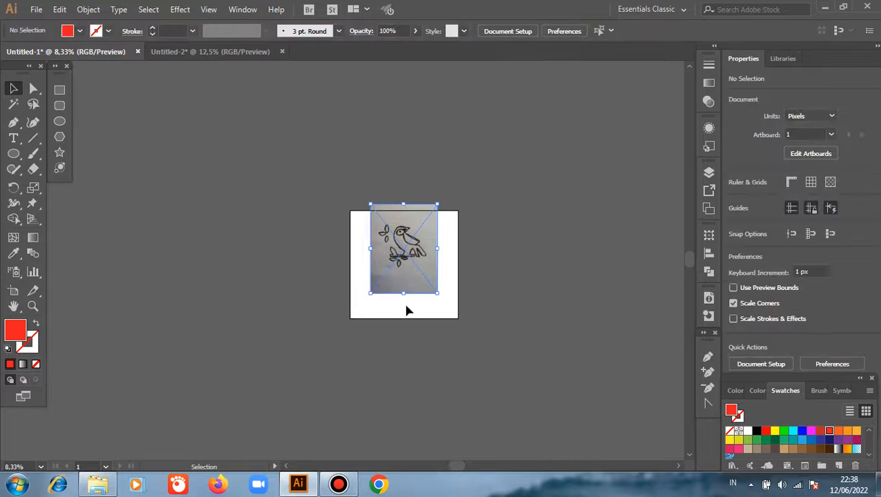
# Step: Set up the Pen tool with no fill and a black 000000 stroke for tracing the sketch
pyautogui.scroll(2, 440, 235)
pyautogui.scroll(1, 439, 235)
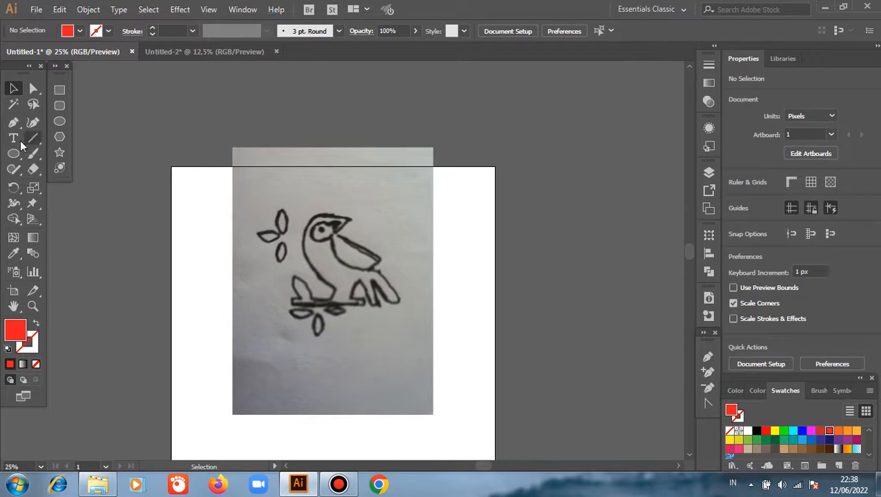
pyautogui.click(13, 122)
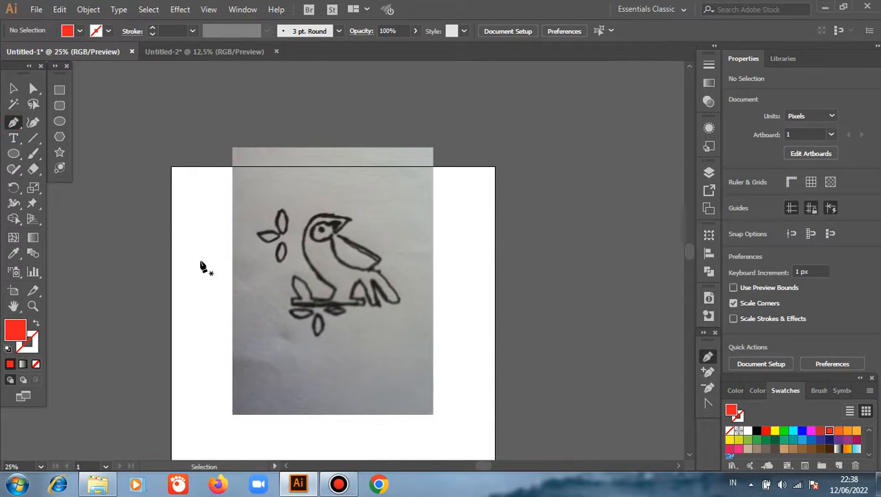
pyautogui.click(37, 325)
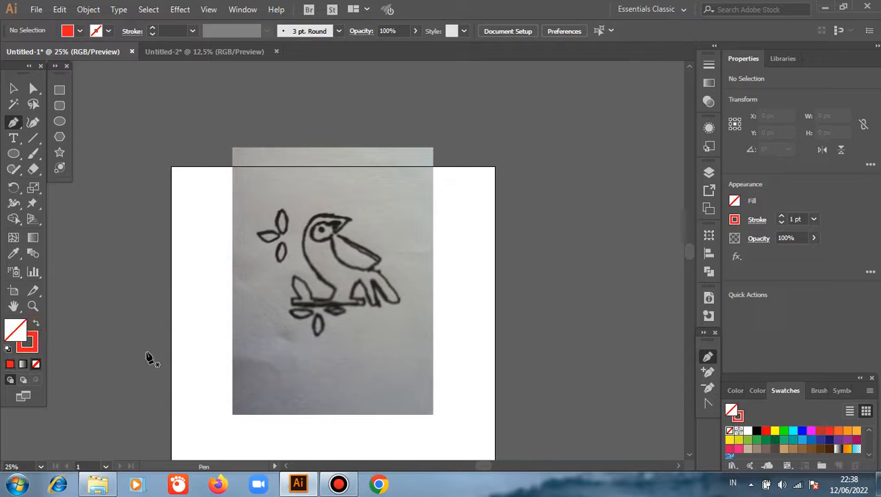
pyautogui.click(757, 431)
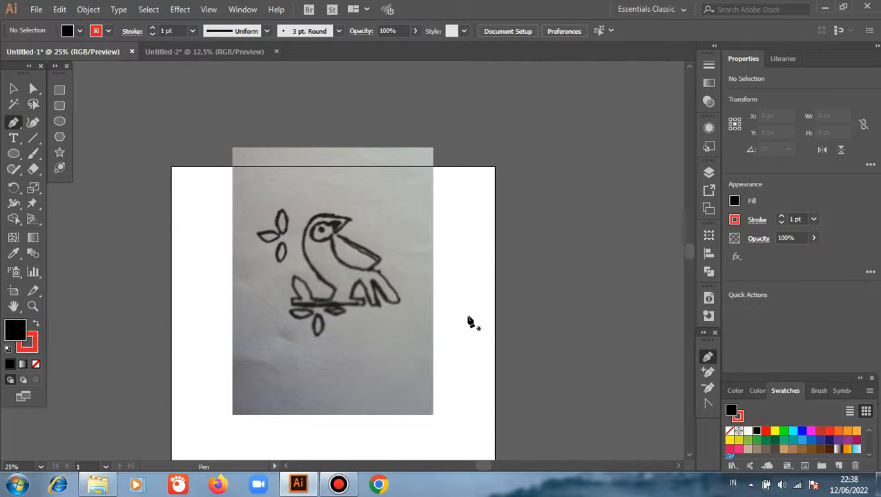
pyautogui.click(35, 364)
pyautogui.click(735, 390)
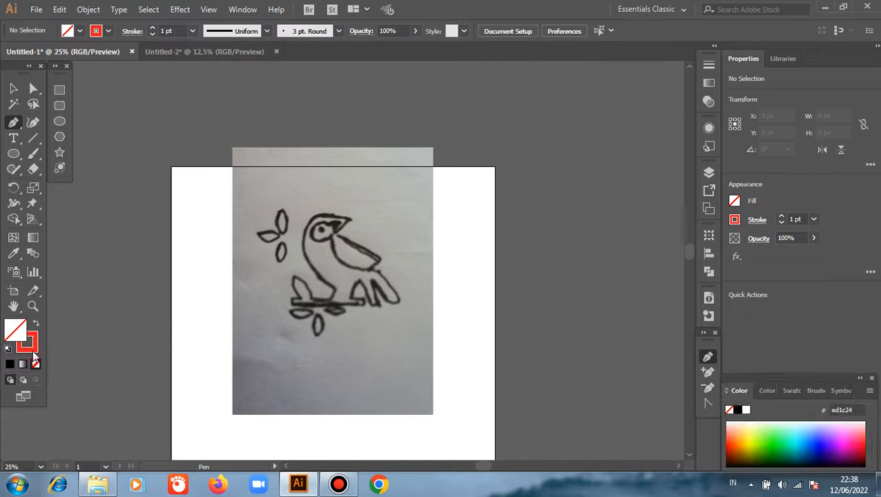
pyautogui.click(738, 411)
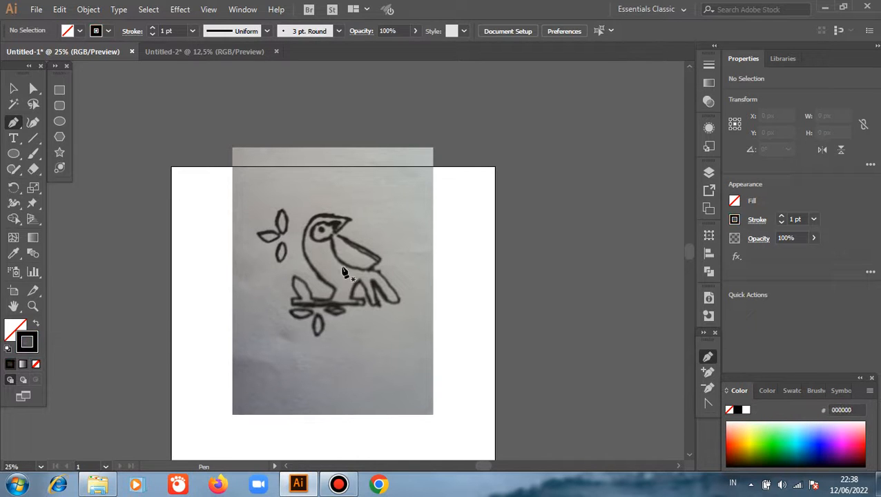
# Step: Start a Pen path at the beak tip and trace over the crown to the back of the head, ending in a corner-ready anchor
pyautogui.hotkey('ctrl', '+')
pyautogui.hotkey('ctrl', '+')
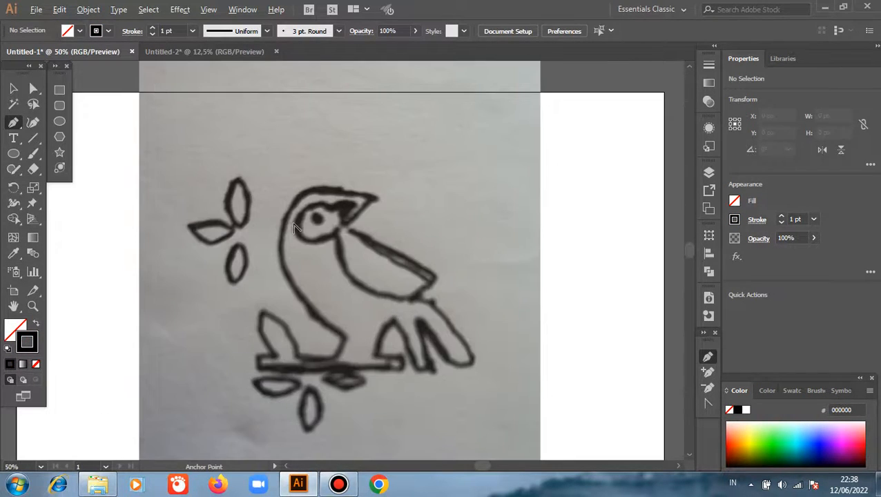
pyautogui.scroll(2, 344, 220)
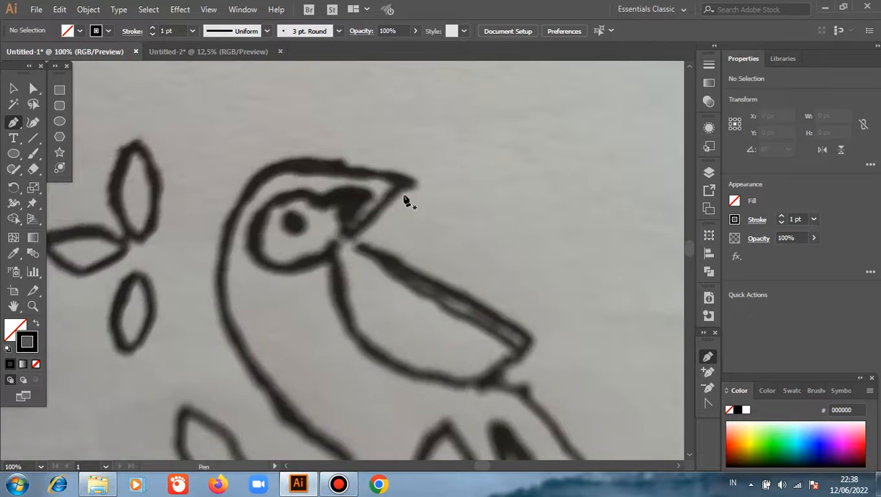
pyautogui.click(408, 183)
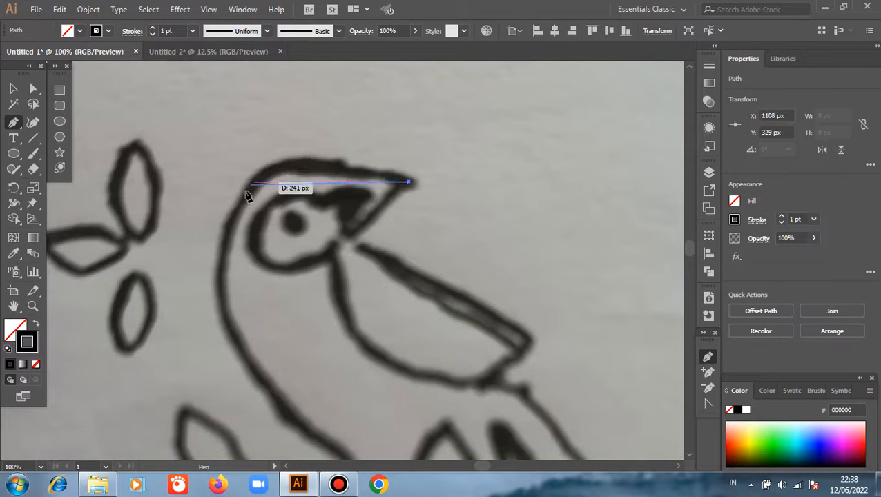
pyautogui.moveTo(240, 201); pyautogui.dragTo(222, 275)
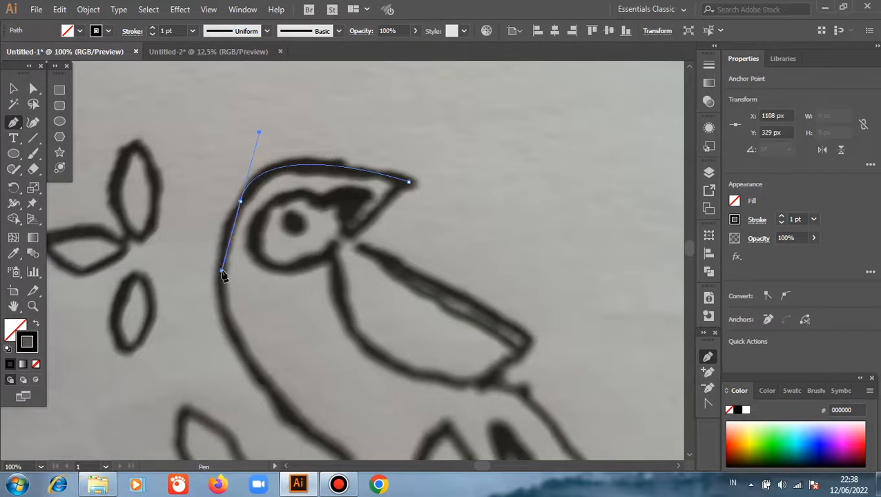
pyautogui.hotkey('ctrl', 'z')
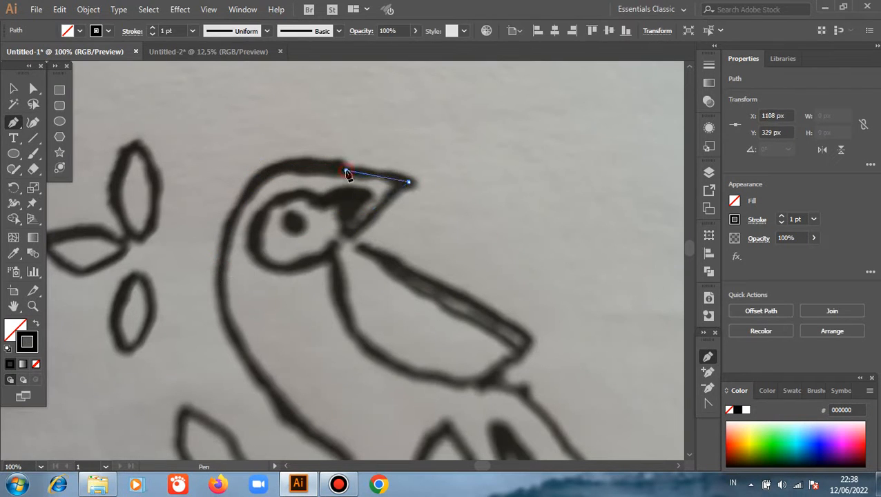
pyautogui.click(345, 170)
pyautogui.moveTo(242, 199); pyautogui.dragTo(223, 280)
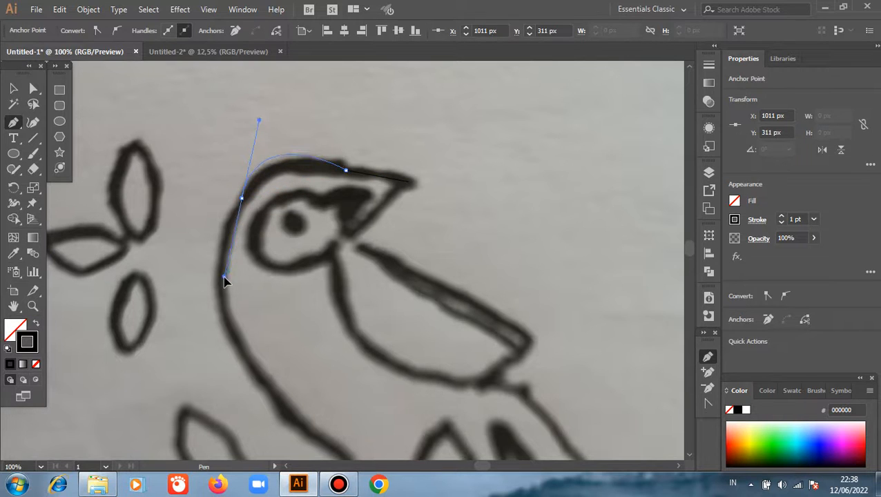
pyautogui.click(241, 199)
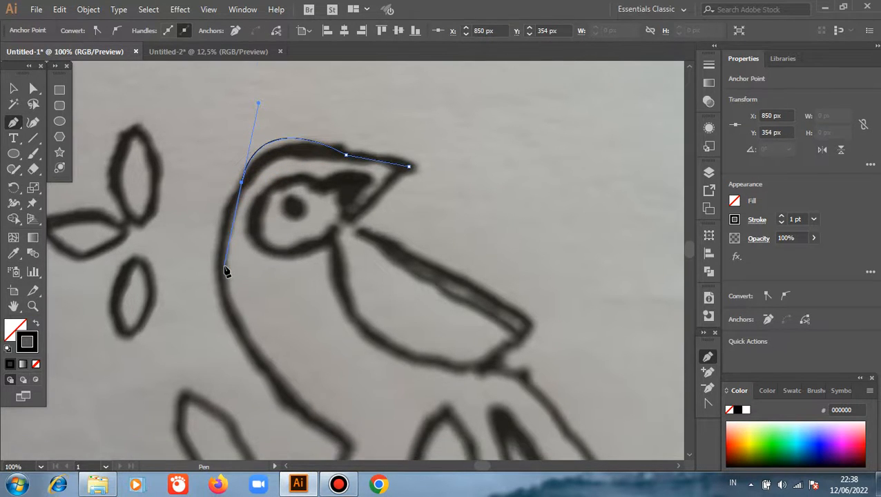
# Step: Continue the path along the body's long left curve, around its lower corner and along the perch to the left leaf's base
pyautogui.scroll(-3, 290, 315)
pyautogui.moveTo(350, 355); pyautogui.dragTo(556, 420)
pyautogui.scroll(-1, 485, 409)
pyautogui.click(350, 310)
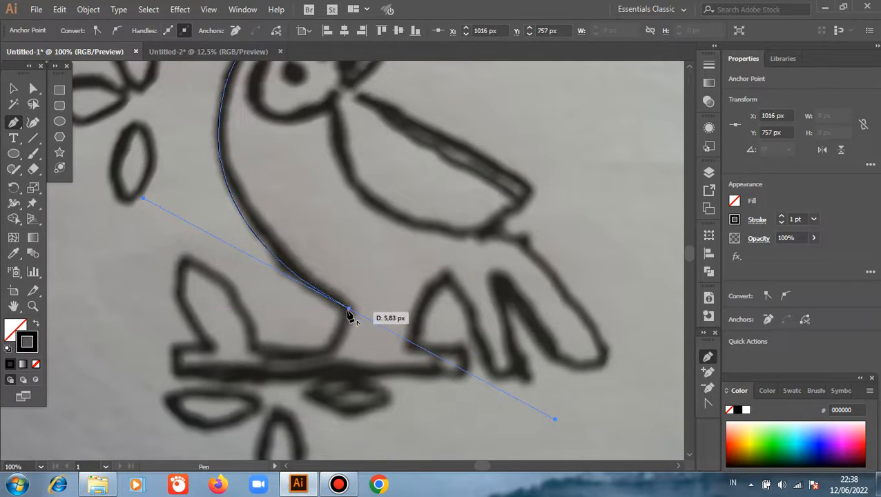
pyautogui.moveTo(350, 309); pyautogui.dragTo(259, 355)
pyautogui.click(257, 354)
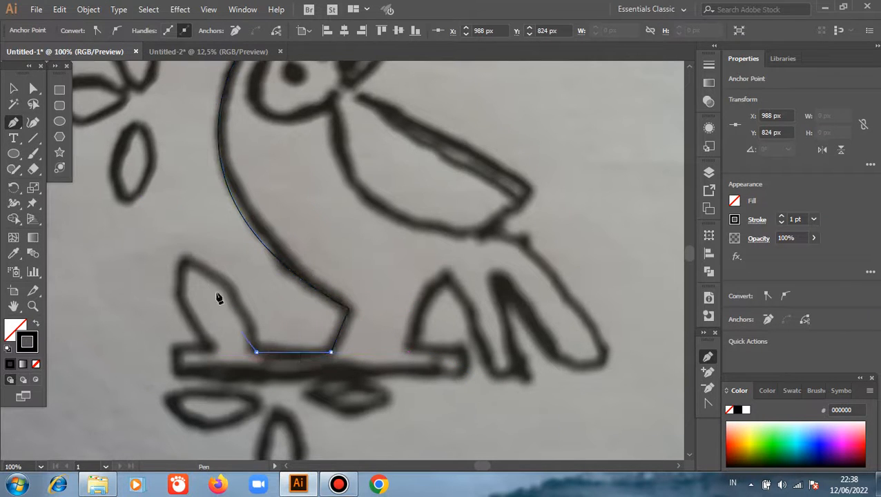
# Step: Trace the left leaf with curves up to its tip and down to the perch, removing the outgoing handle at its base
pyautogui.moveTo(187, 261); pyautogui.dragTo(139, 262)
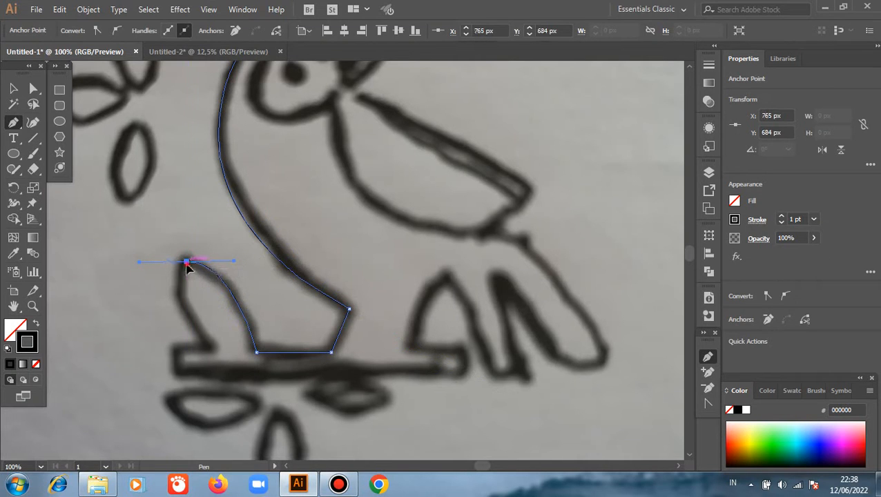
pyautogui.moveTo(211, 348); pyautogui.dragTo(256, 389)
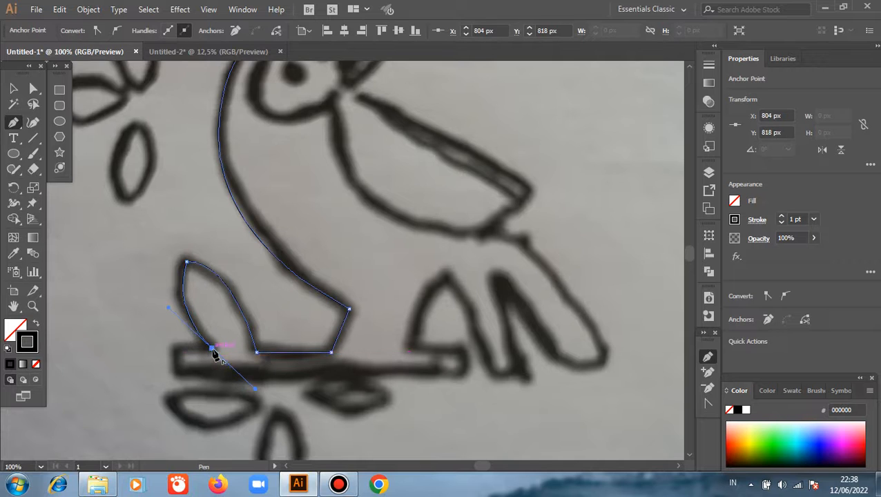
pyautogui.click(211, 349)
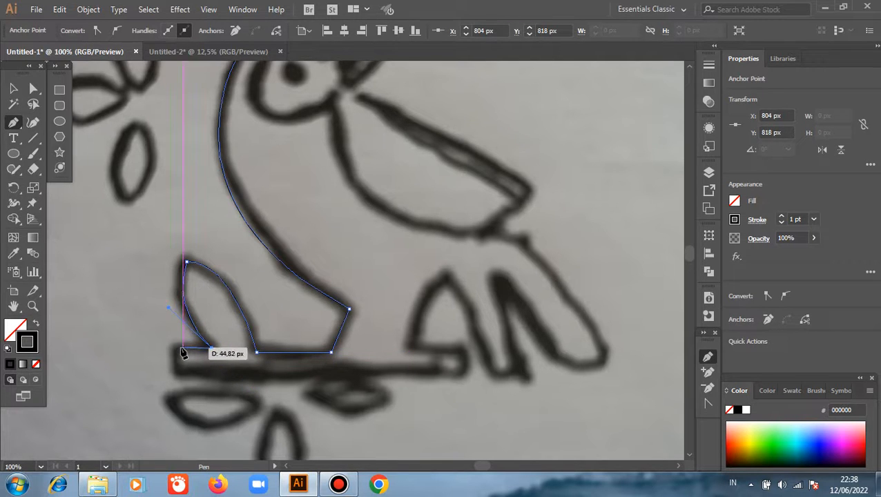
# Step: Outline the perch with straight segments around both ends, finishing at the base of the right leaf
pyautogui.click(177, 349)
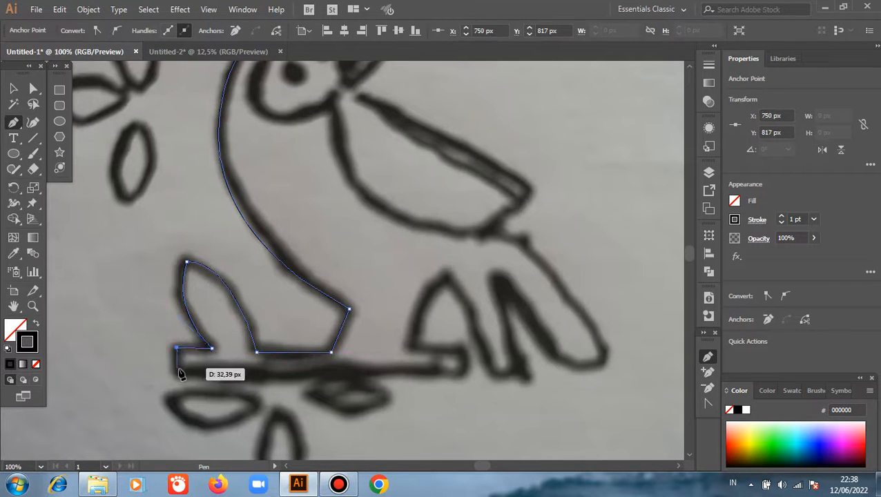
pyautogui.click(178, 370)
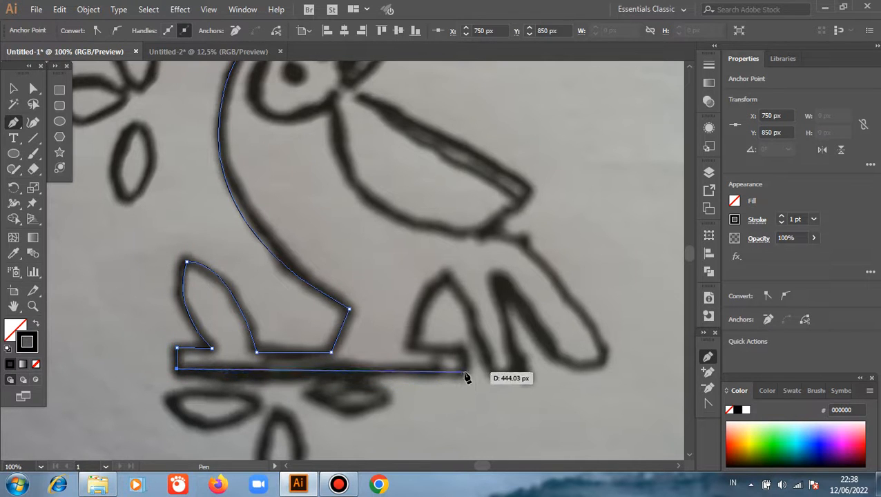
pyautogui.click(465, 369)
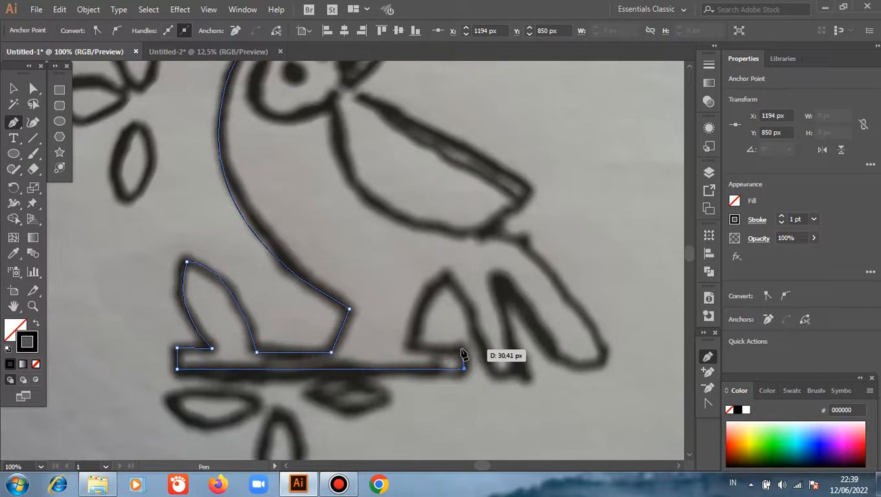
pyautogui.click(463, 349)
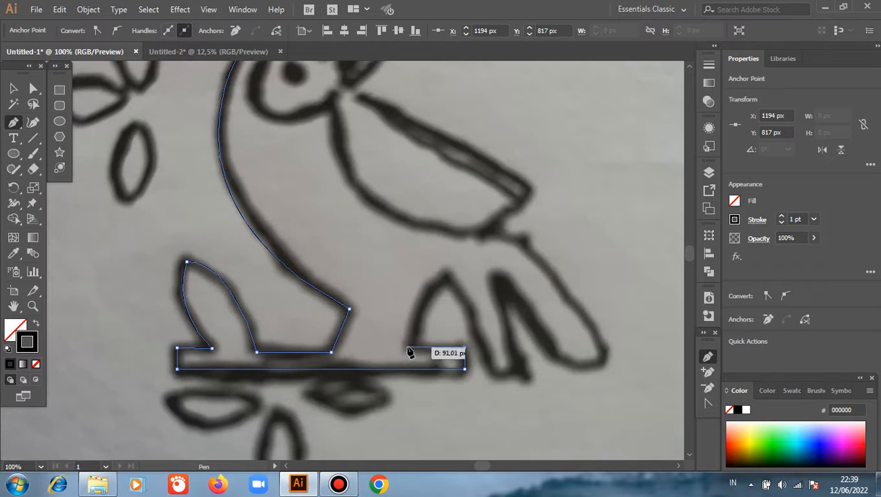
pyautogui.click(410, 348)
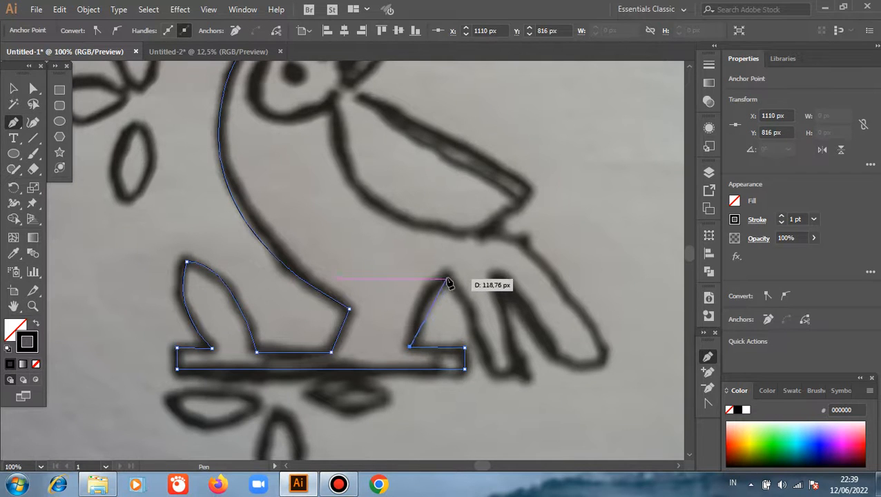
# Step: Trace the right leaf's curved edge to its tip, then the inner tail feather with straight segments up to the notch
pyautogui.moveTo(447, 279); pyautogui.dragTo(487, 261)
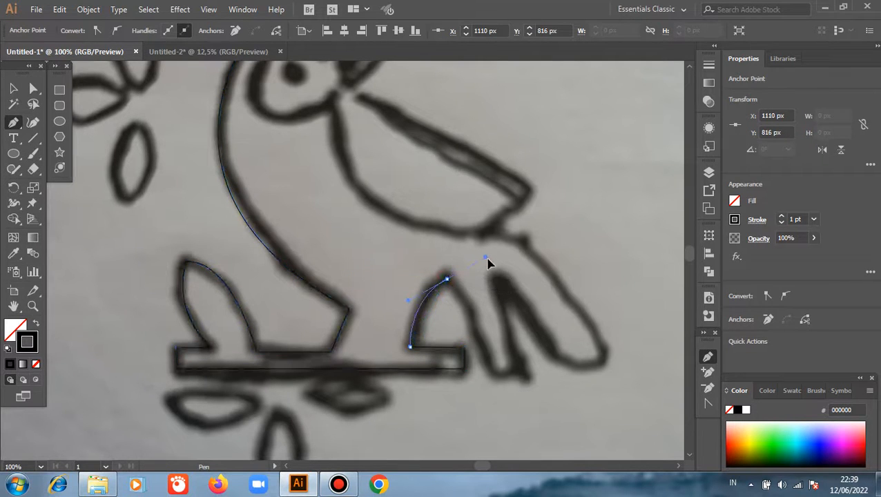
pyautogui.click(447, 279)
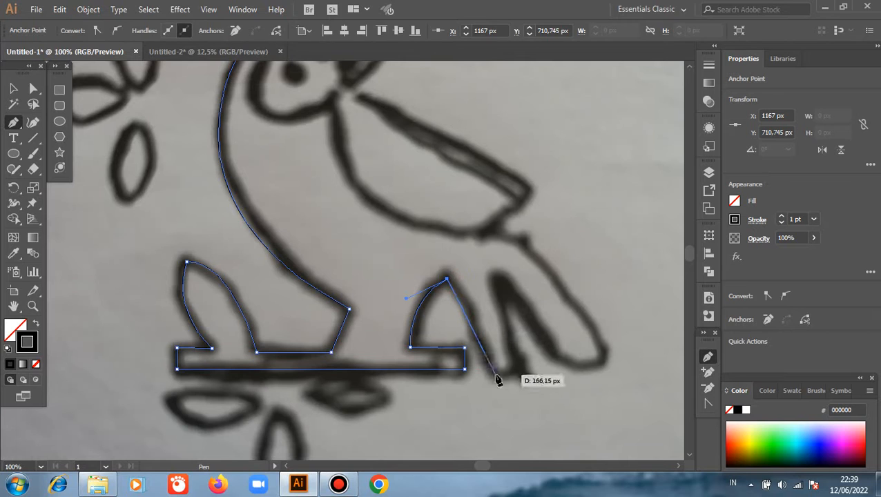
pyautogui.click(495, 376)
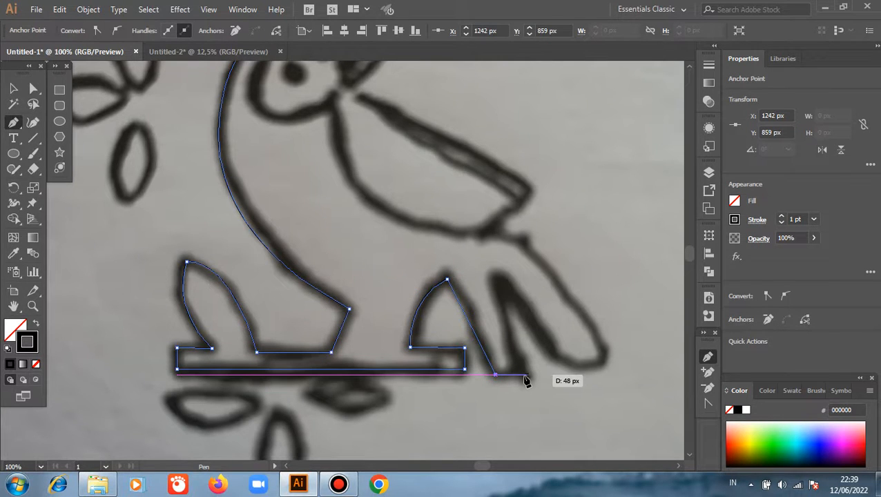
pyautogui.click(522, 375)
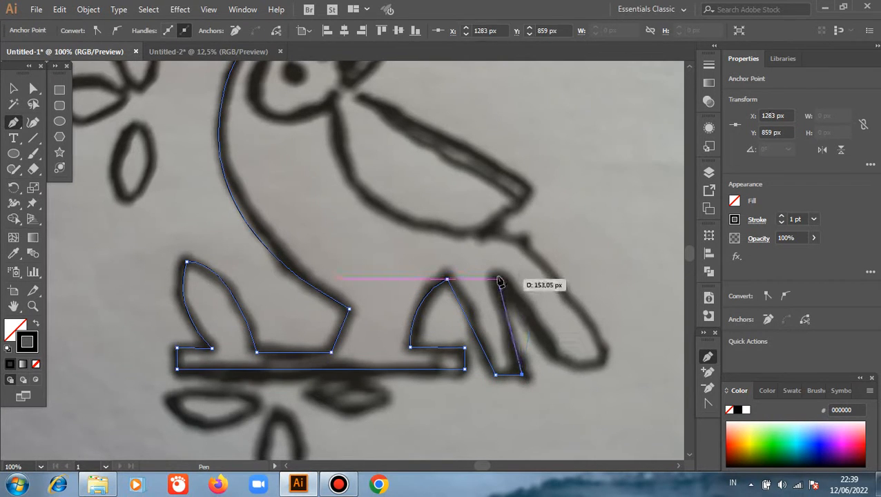
pyautogui.click(497, 279)
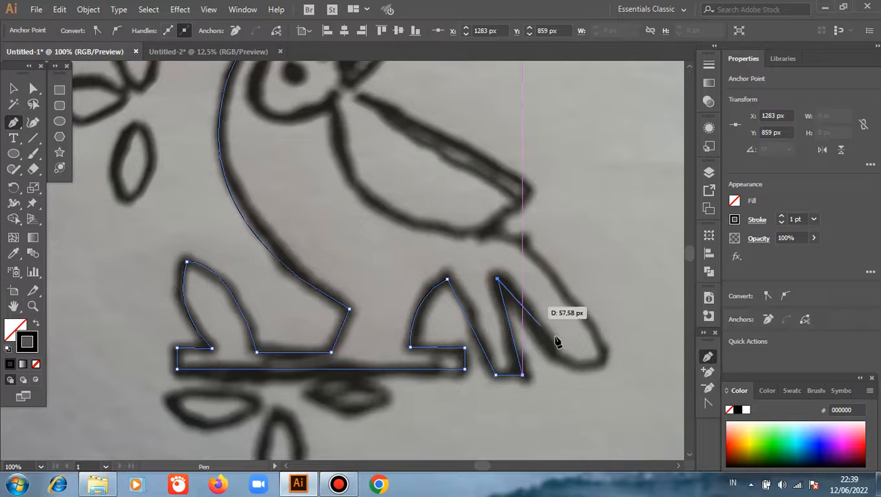
# Step: Trace the outer tail feather with a rounded tip and a curved upper edge, ending at the wing's lower corner
pyautogui.click(557, 374)
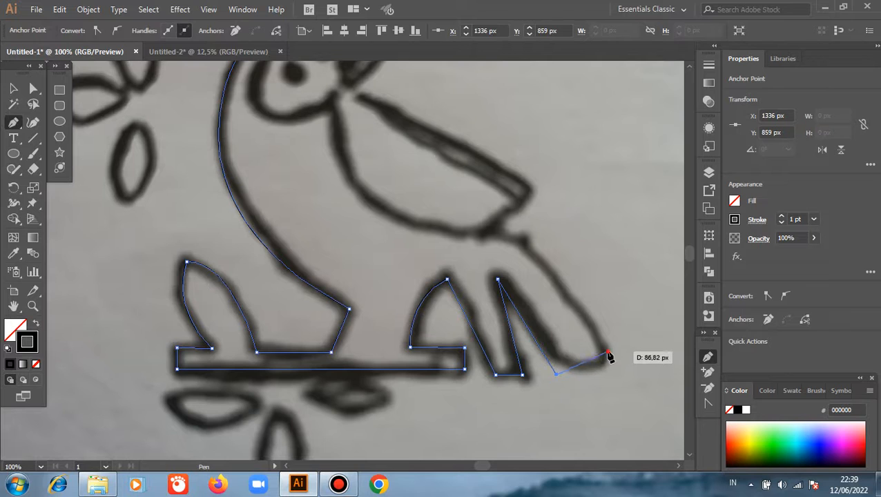
pyautogui.moveTo(608, 353); pyautogui.dragTo(614, 316)
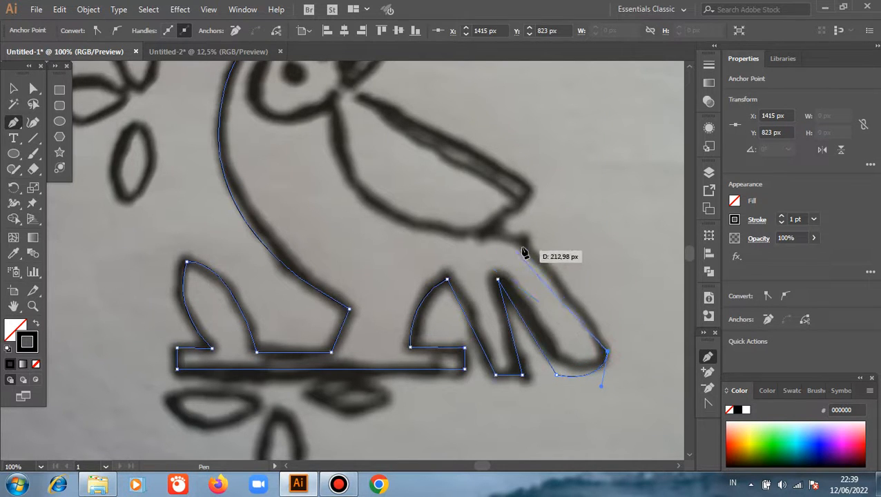
pyautogui.moveTo(523, 244); pyautogui.dragTo(502, 227)
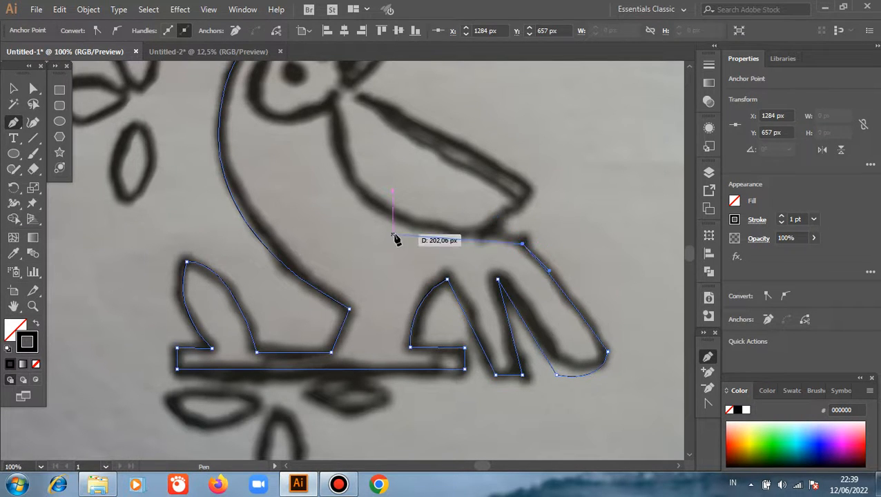
pyautogui.click(487, 232)
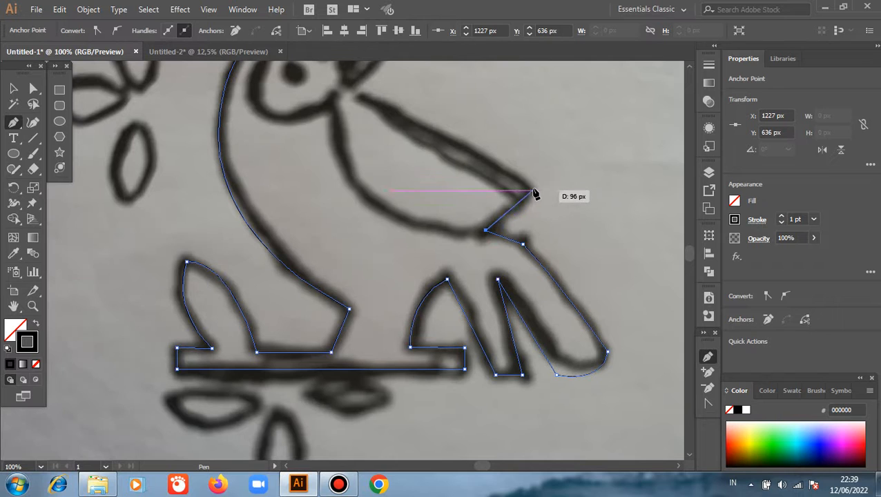
pyautogui.click(535, 193)
pyautogui.click(535, 192)
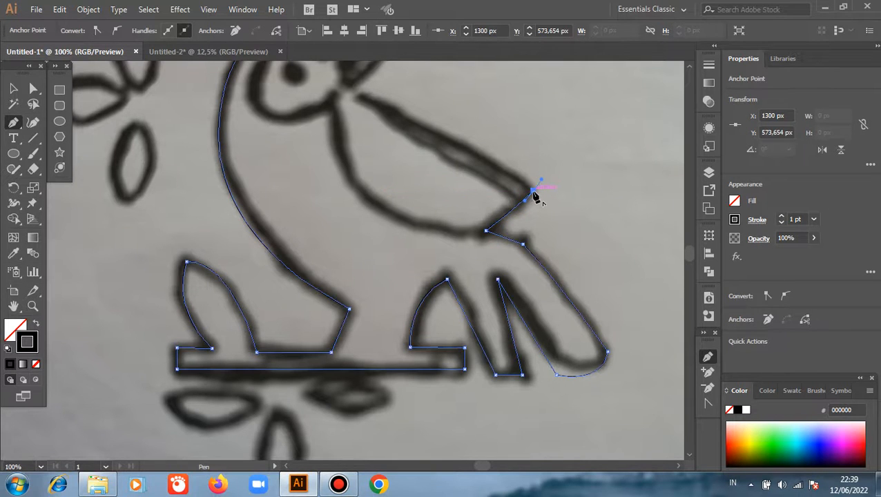
pyautogui.scroll(4, 422, 145)
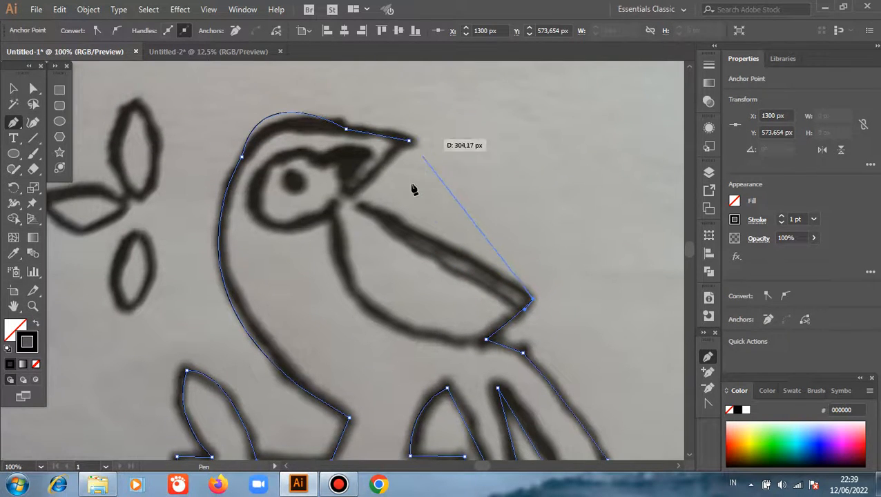
pyautogui.click(351, 194)
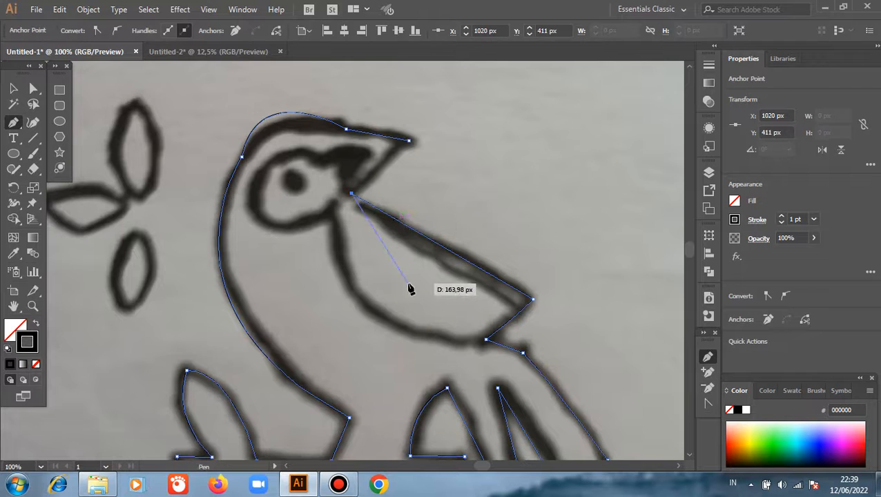
pyautogui.hotkey('ctrl', 'z')
pyautogui.press('z')
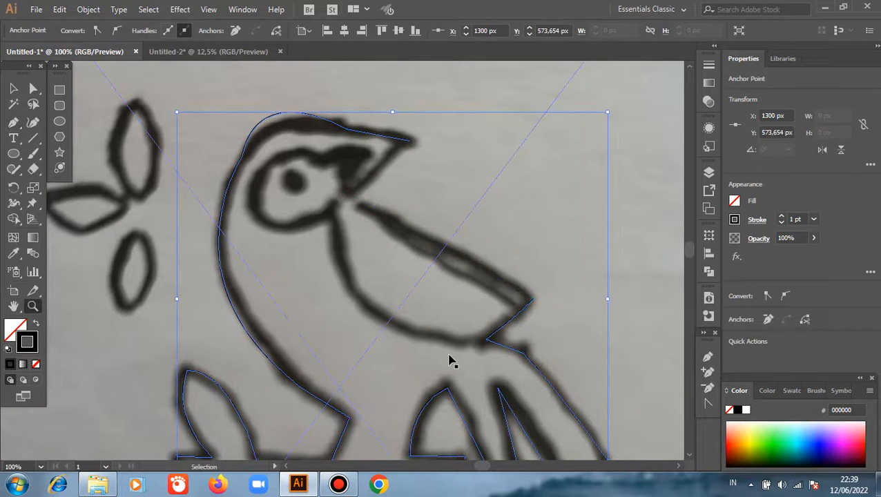
pyautogui.hotkey('ctrl', 'z')
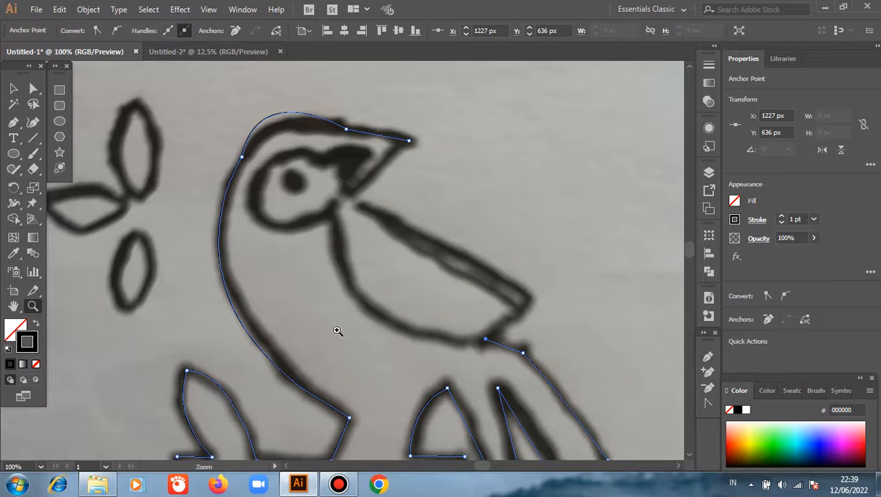
# Step: Continue the bird outline along the wing's lower curve to the throat and around the face patch to the beak's base
pyautogui.click(13, 121)
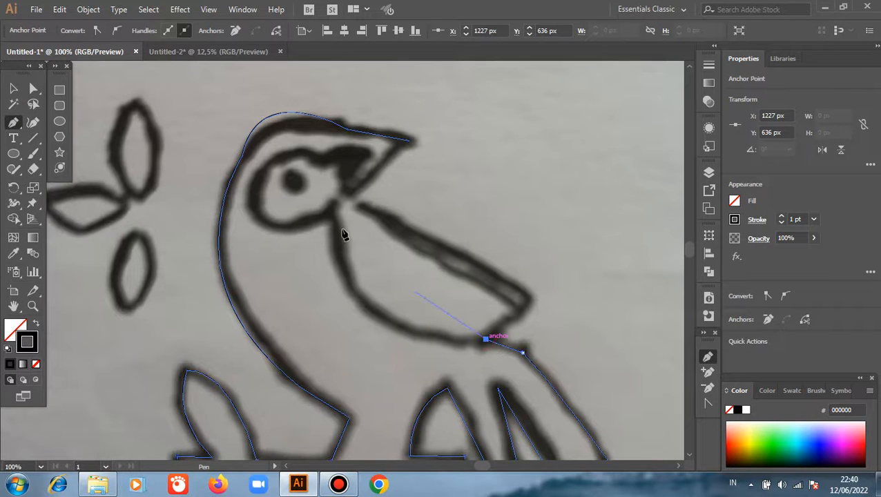
pyautogui.moveTo(334, 209); pyautogui.dragTo(333, 121)
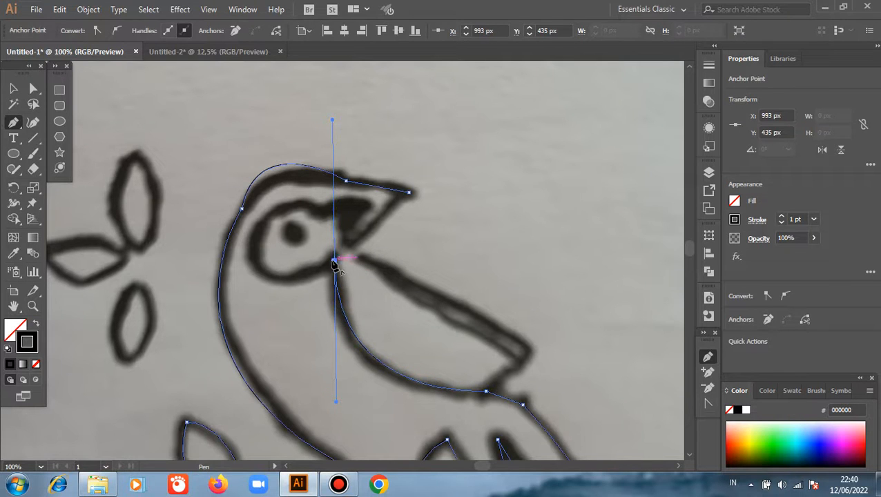
pyautogui.moveTo(334, 261); pyautogui.dragTo(256, 240)
pyautogui.moveTo(258, 209); pyautogui.dragTo(248, 171)
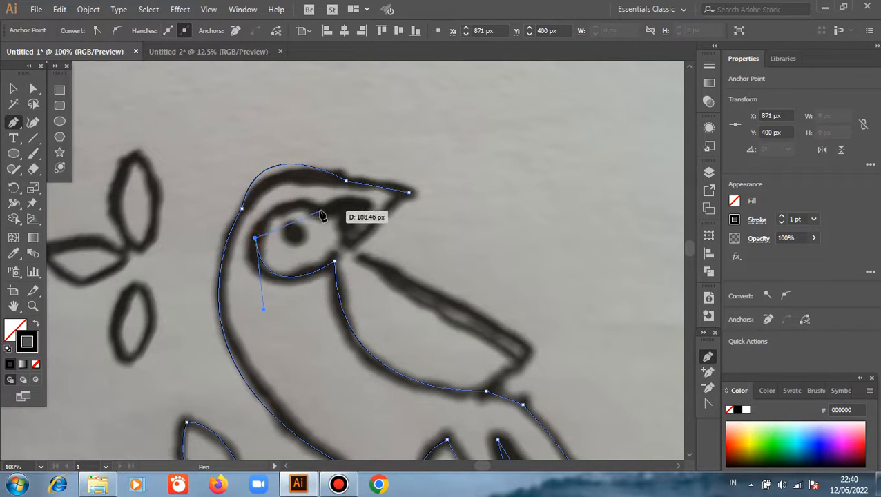
pyautogui.moveTo(323, 208); pyautogui.dragTo(381, 235)
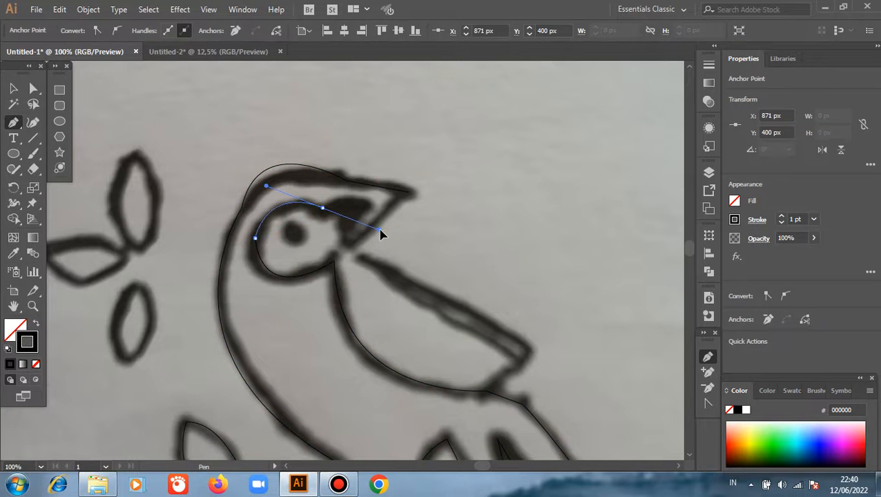
# Step: Trace the dark beak marking with curves and close the bird outline at the beak tip
pyautogui.moveTo(323, 208); pyautogui.dragTo(355, 253)
pyautogui.click(345, 236)
pyautogui.moveTo(409, 192); pyautogui.dragTo(430, 195)
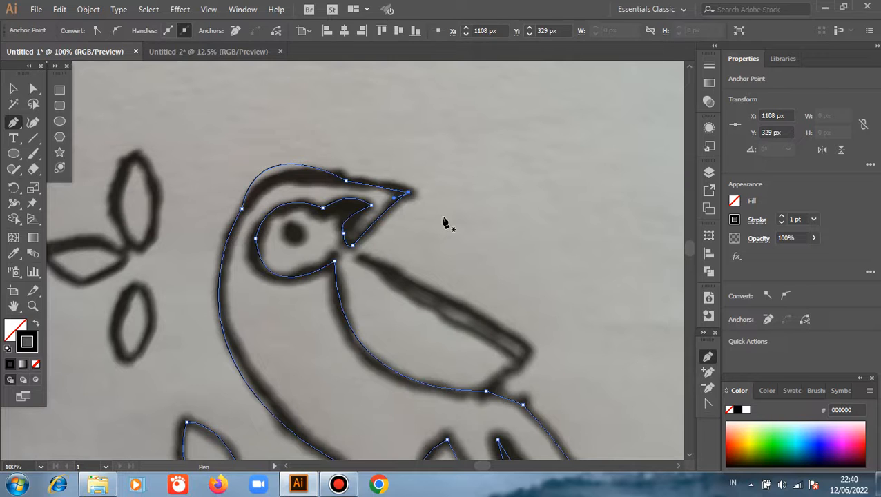
# Step: Draw the wing's upper band as a narrow closed shape from the throat to the wing tip, lower corner and back along its inner edge
pyautogui.scroll(-1, 446, 222)
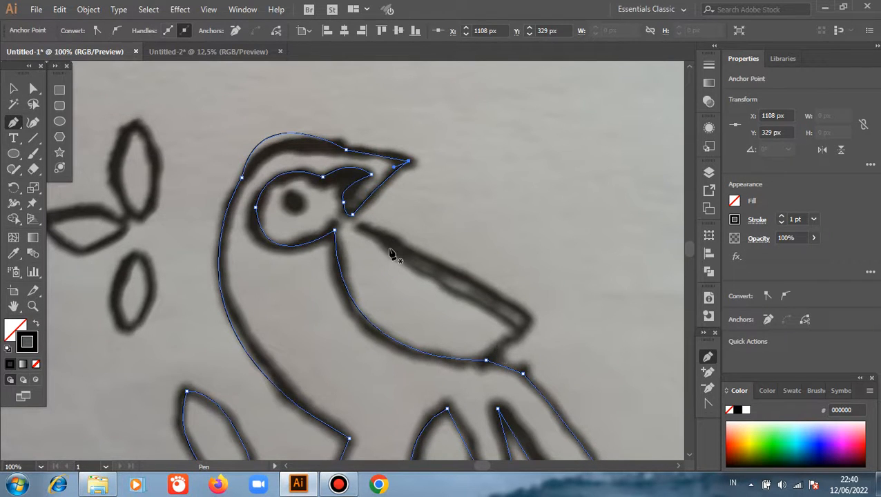
pyautogui.click(531, 320)
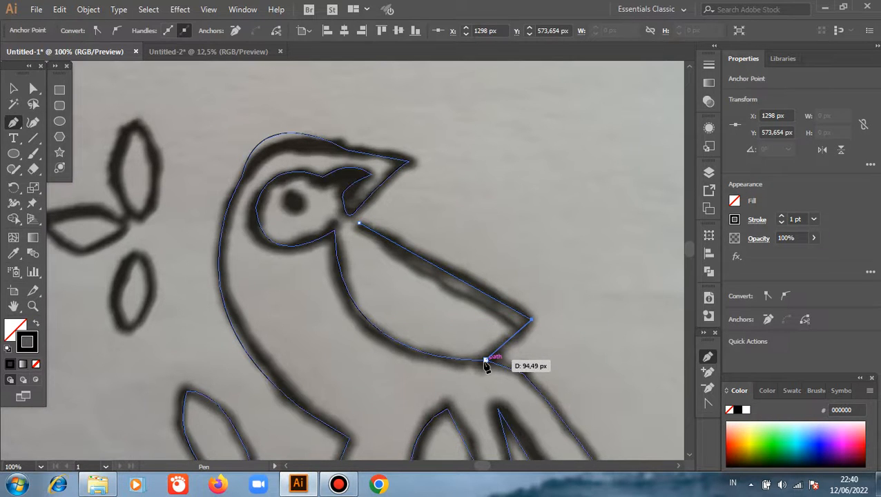
pyautogui.moveTo(486, 360); pyautogui.dragTo(466, 373)
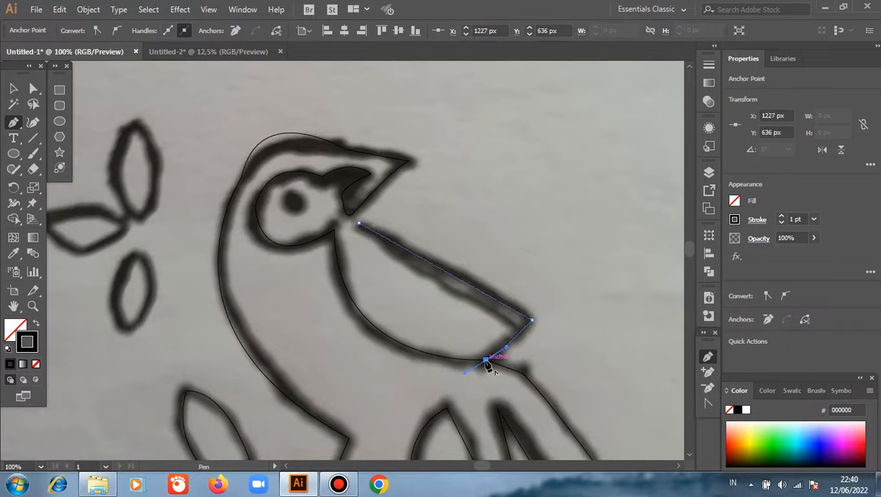
pyautogui.click(486, 360)
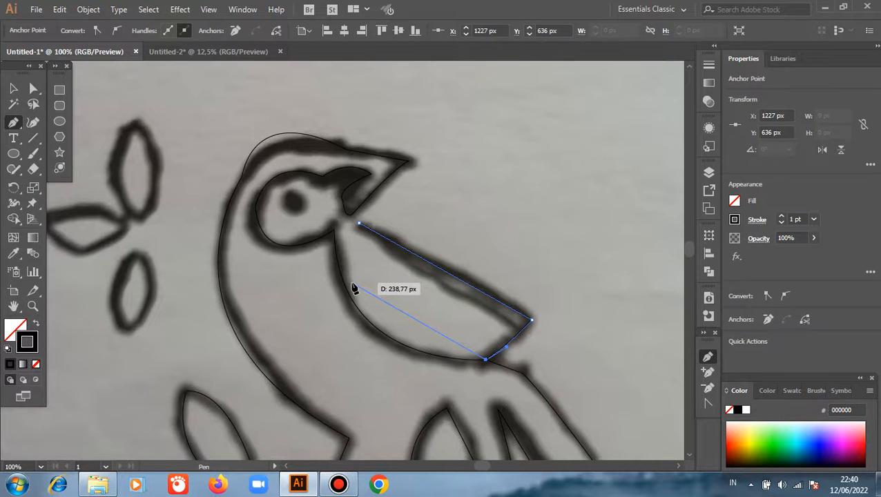
pyautogui.click(516, 326)
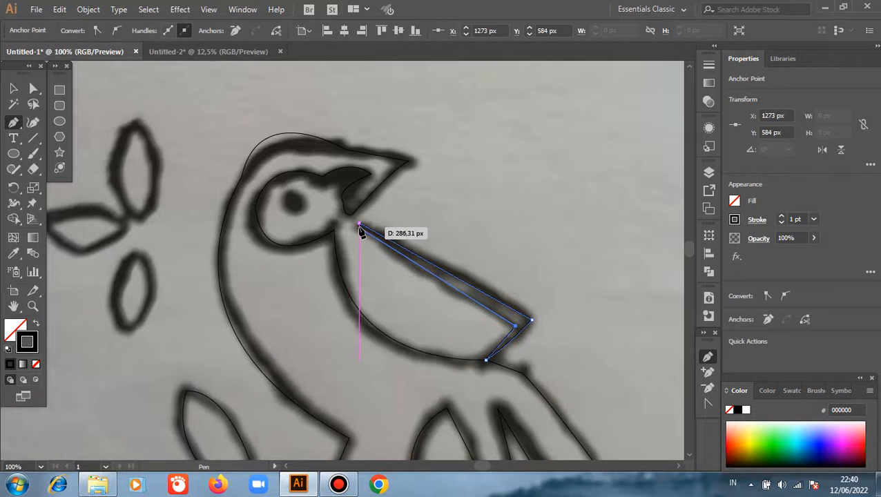
pyautogui.moveTo(359, 226); pyautogui.dragTo(368, 210)
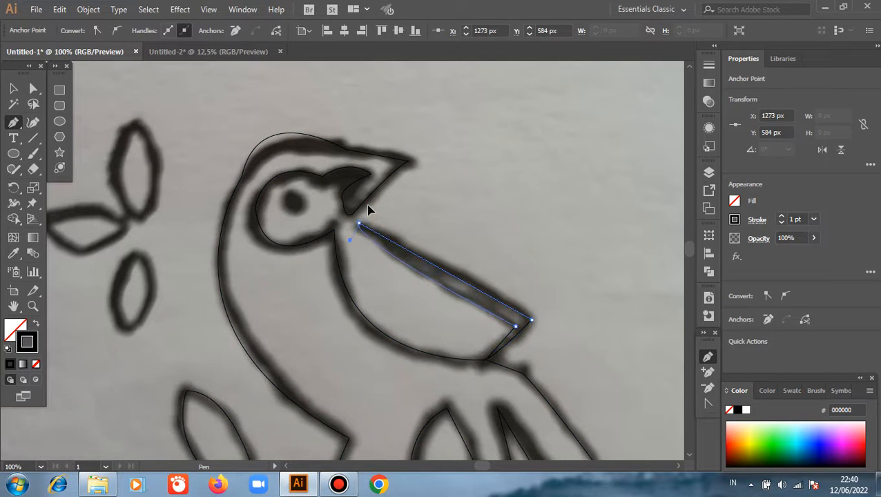
# Step: Draw a horizontal ellipse about 240 by 111 px across the left edge of the sketch photo
pyautogui.scroll(-4, 460, 238)
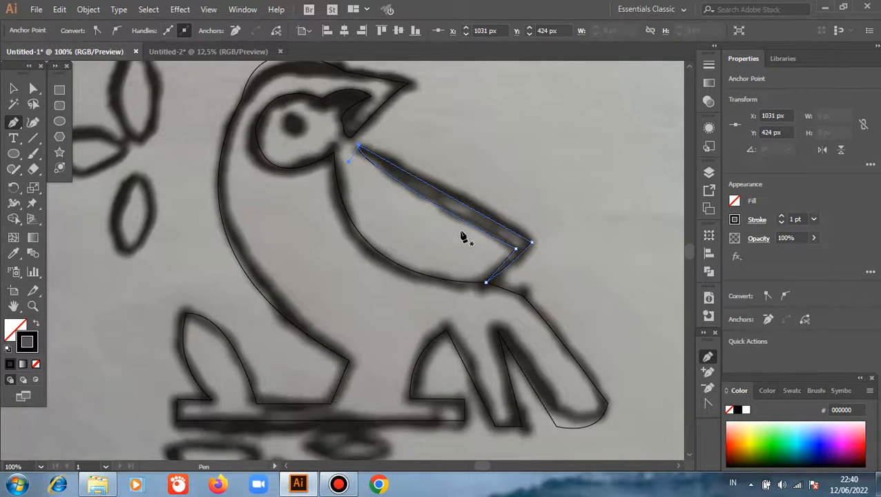
pyautogui.scroll(-2, 387, 318)
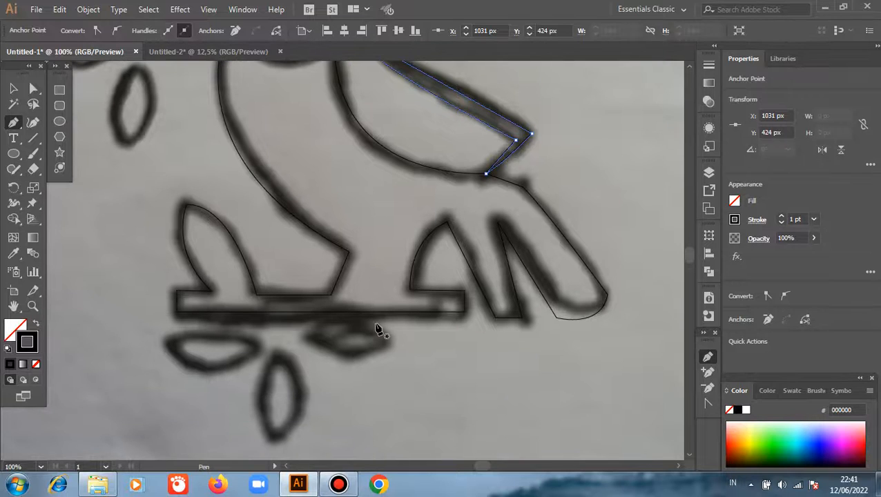
pyautogui.scroll(-2, 378, 330)
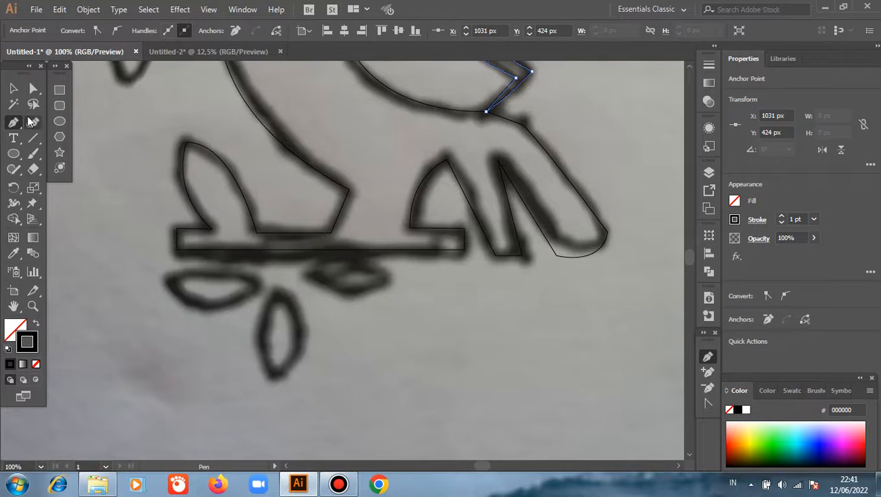
pyautogui.click(13, 88)
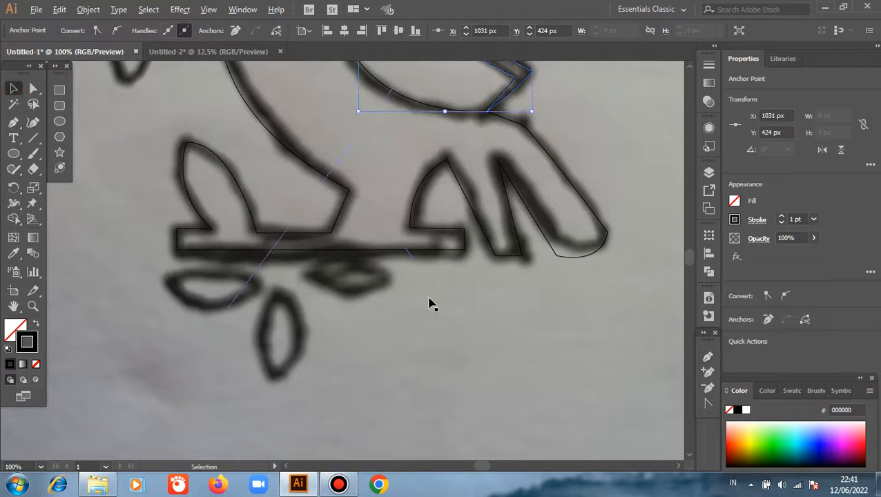
pyautogui.scroll(-1, 428, 304)
pyautogui.click(59, 121)
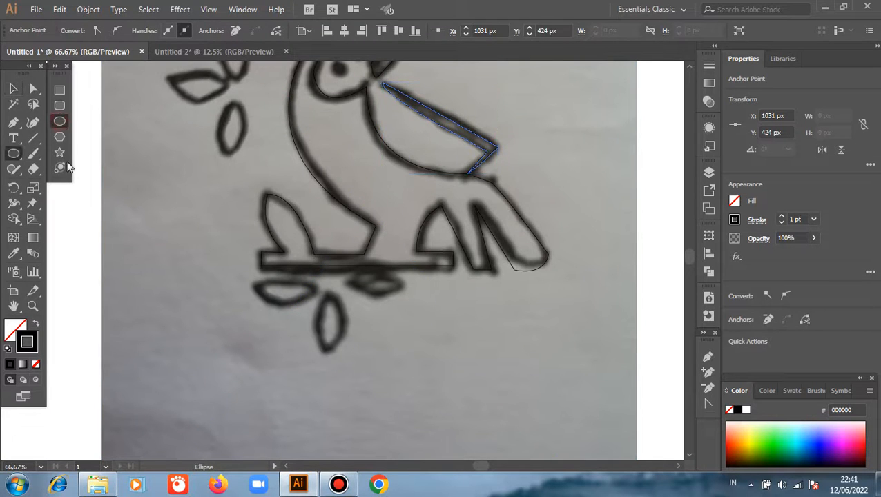
pyautogui.moveTo(57, 235); pyautogui.dragTo(162, 284)
pyautogui.scroll(1, 161, 281)
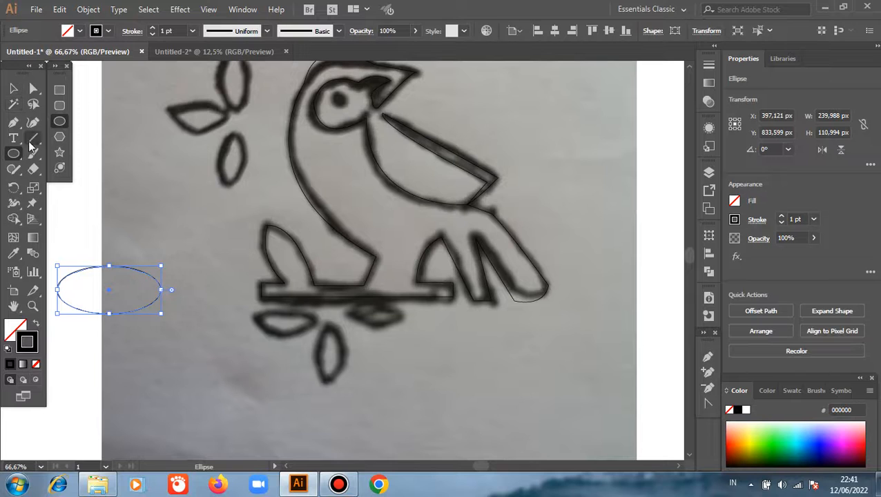
# Step: Select only the left anchor point of the ellipse with Direct Selection
pyautogui.click(32, 89)
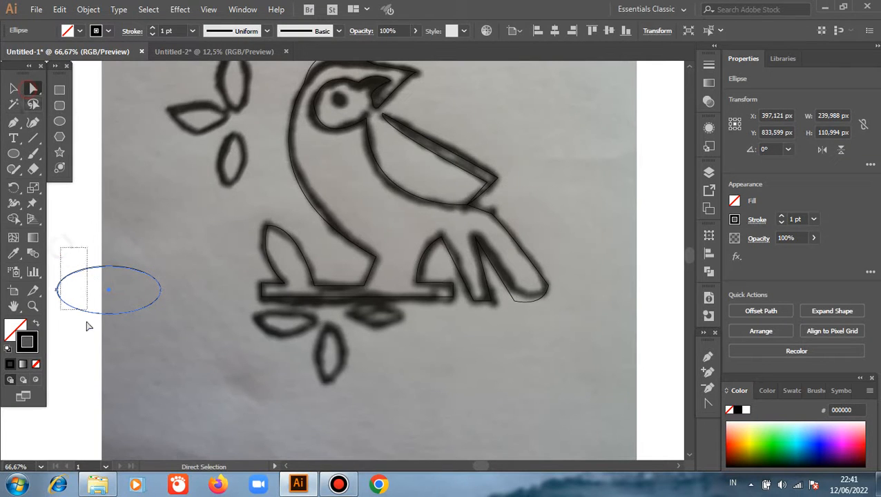
pyautogui.click(109, 292)
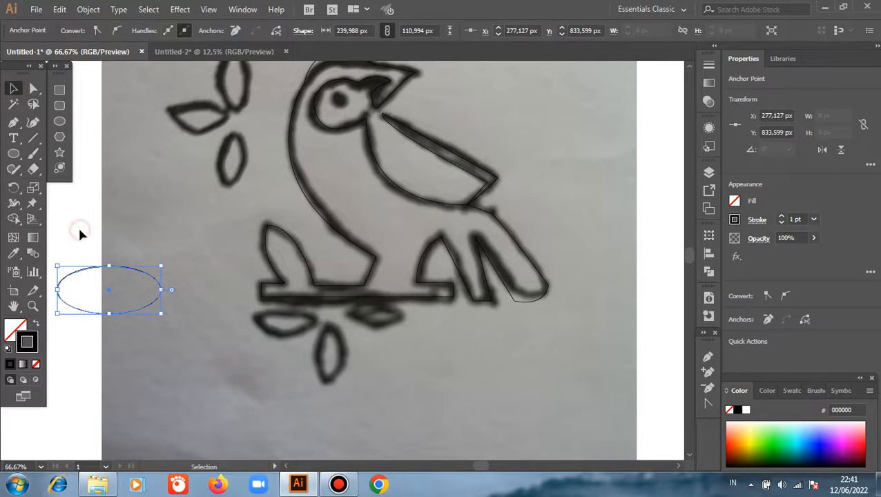
pyautogui.moveTo(57, 241); pyautogui.dragTo(87, 313)
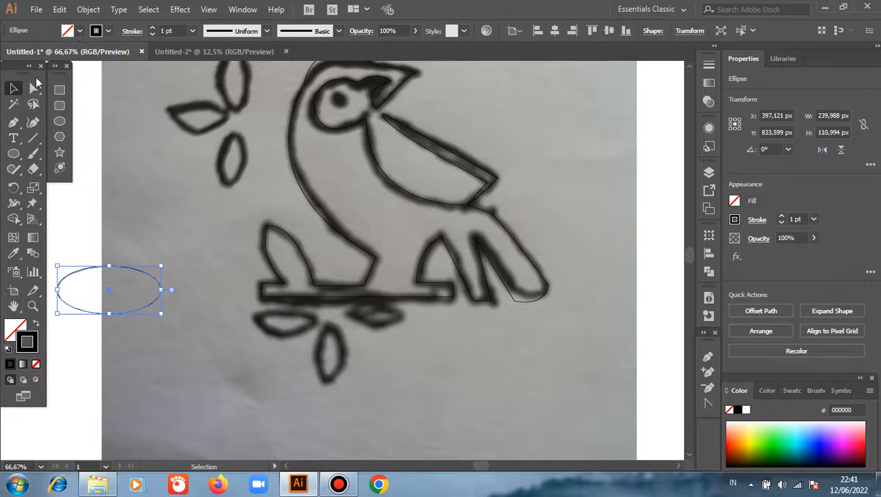
pyautogui.click(33, 88)
pyautogui.click(70, 238)
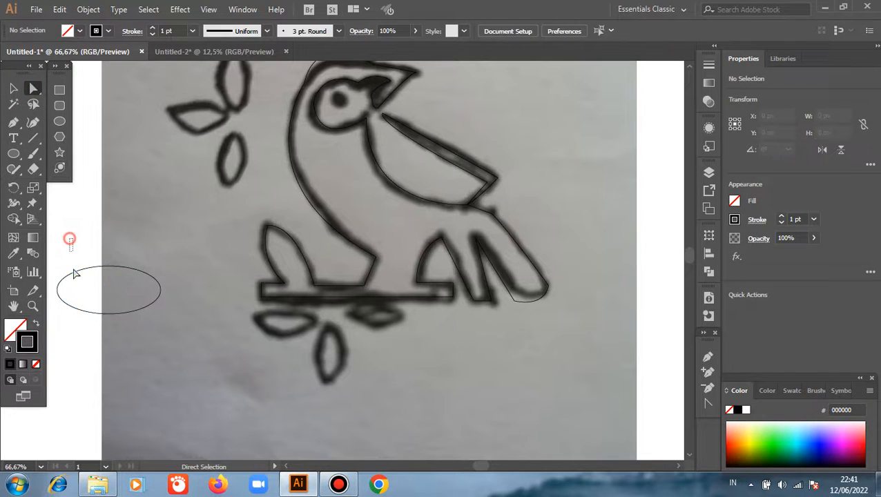
pyautogui.moveTo(75, 274); pyautogui.dragTo(90, 347)
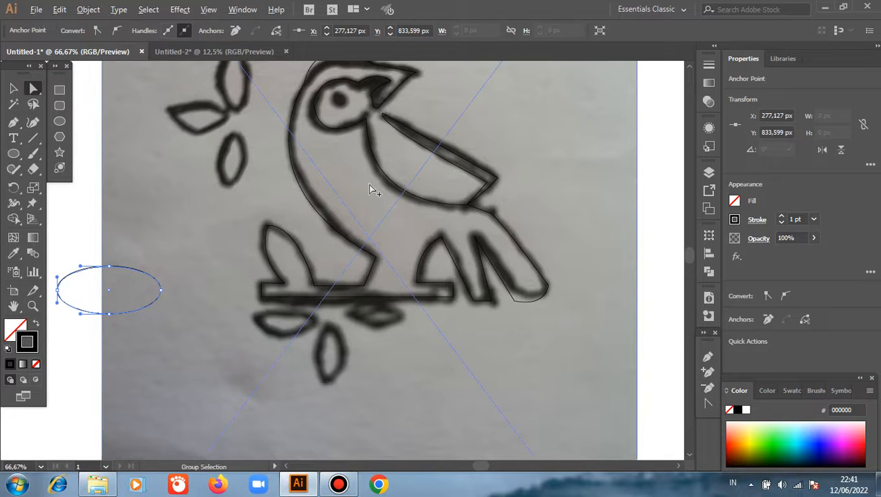
pyautogui.scroll(-2, 371, 189)
# Step: Move the ellipse off the sketch photo onto the blank part of the artboard and deselect it
pyautogui.click(12, 88)
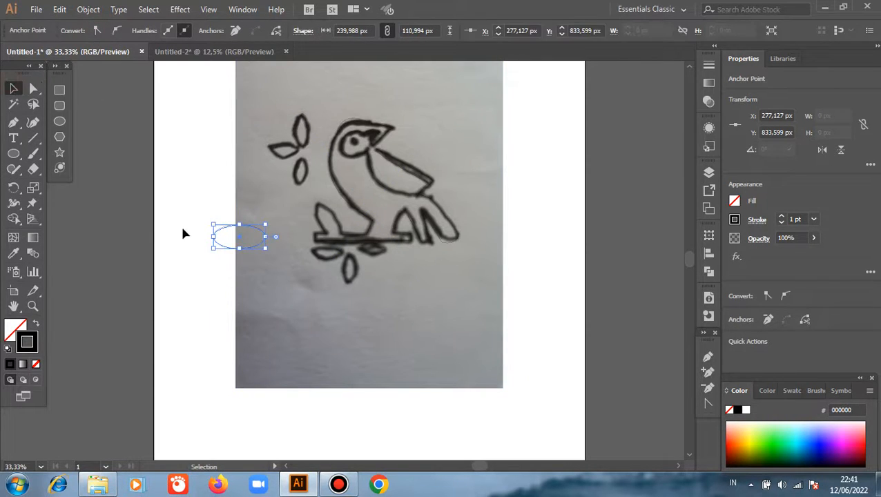
pyautogui.click(219, 250)
pyautogui.moveTo(221, 243); pyautogui.dragTo(182, 240)
pyautogui.hotkey('ctrl', 'shift', 'a')
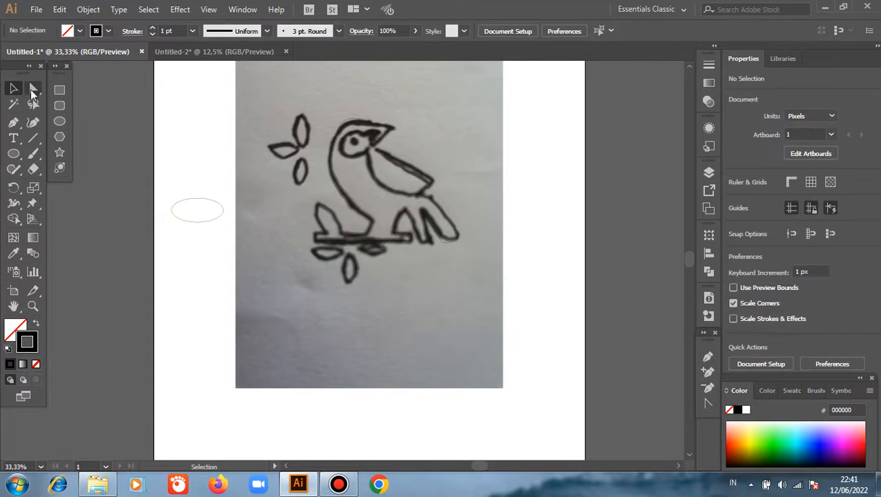
# Step: Convert the ellipse's left, upper and lower anchor points to corner points
pyautogui.click(33, 88)
pyautogui.moveTo(160, 181); pyautogui.dragTo(203, 245)
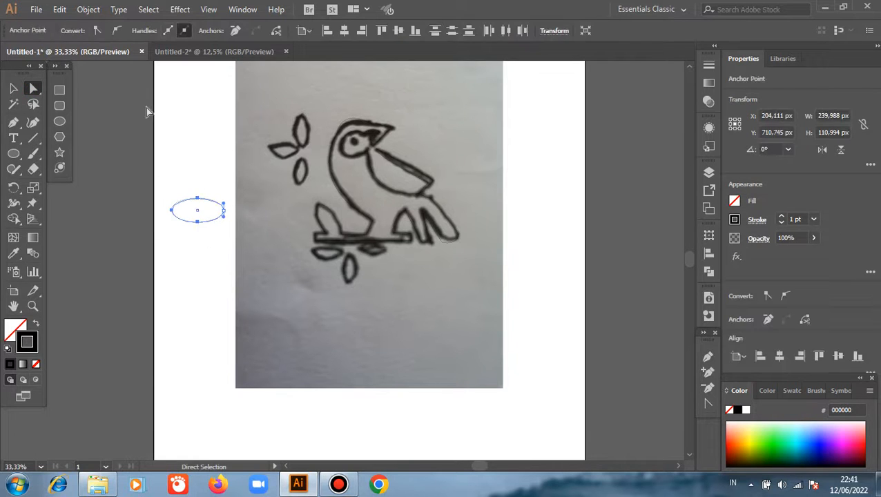
pyautogui.click(96, 31)
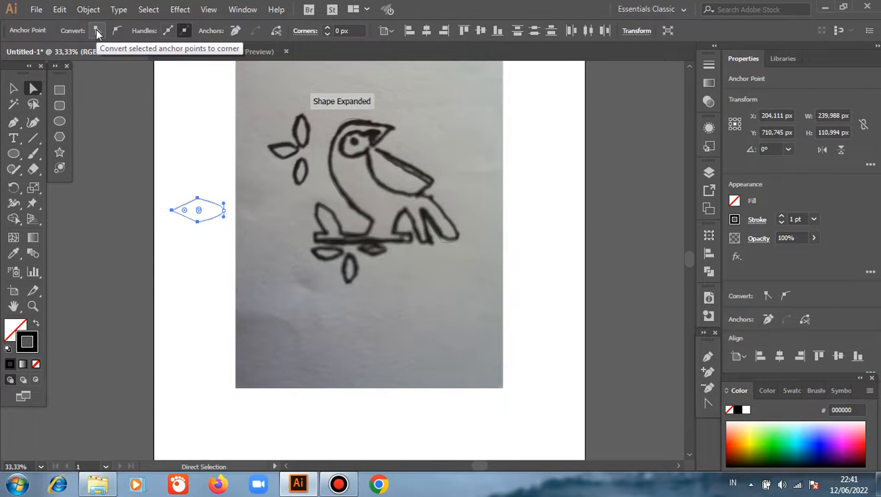
# Step: Delete the modified ellipse beside the sketch
pyautogui.click(13, 88)
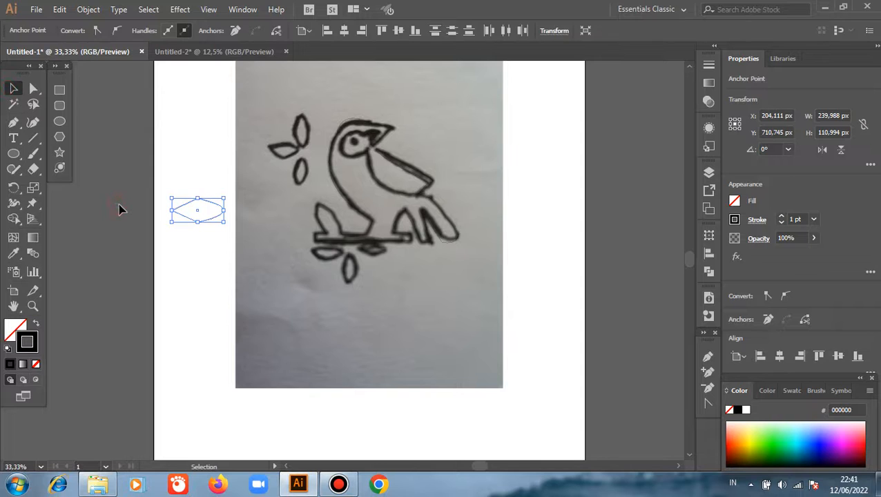
pyautogui.click(167, 178)
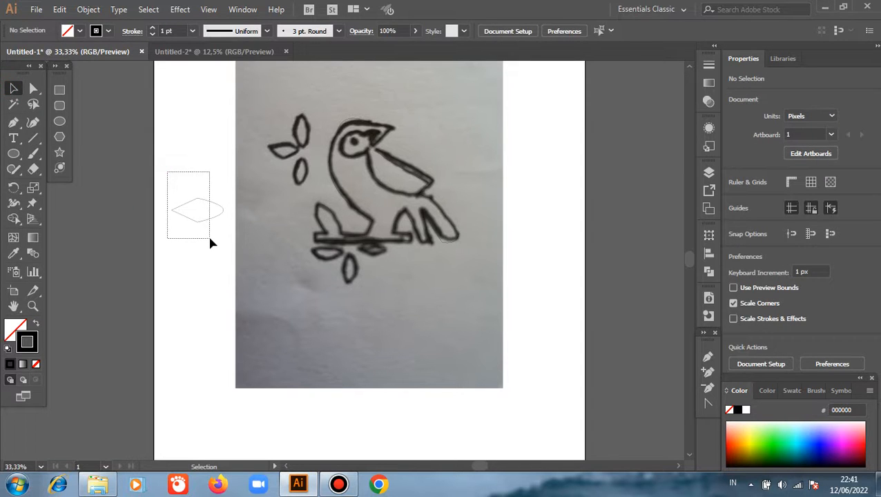
pyautogui.moveTo(211, 240); pyautogui.dragTo(210, 241)
pyautogui.press('Delete')
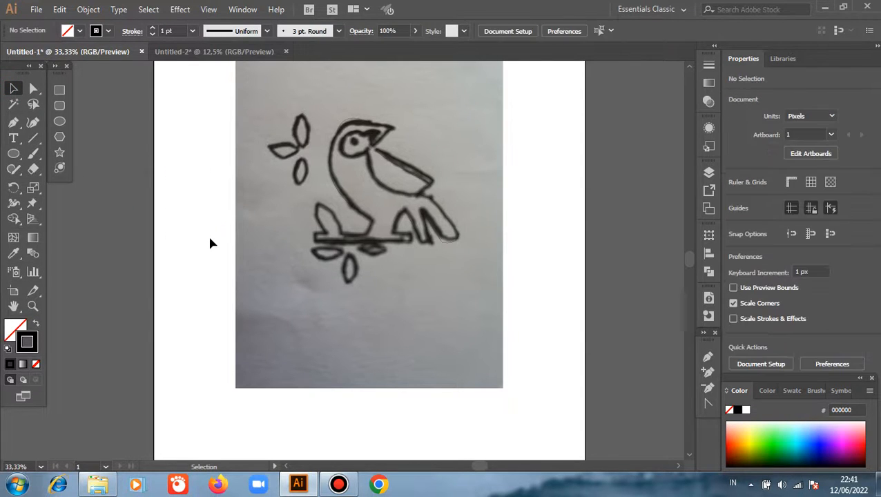
# Step: Draw an ellipse about 348 by 141 px beside the artboard and convert its upper and lower anchor points to corners
pyautogui.click(59, 121)
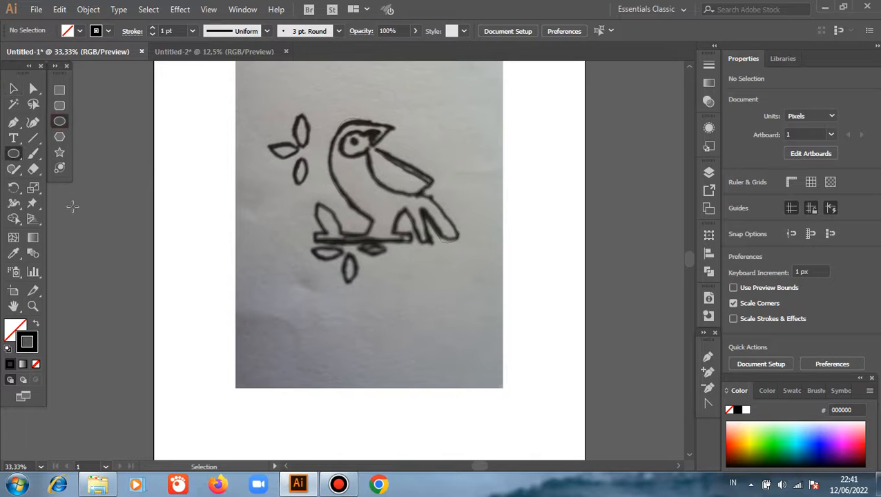
pyautogui.moveTo(72, 206); pyautogui.dragTo(149, 237)
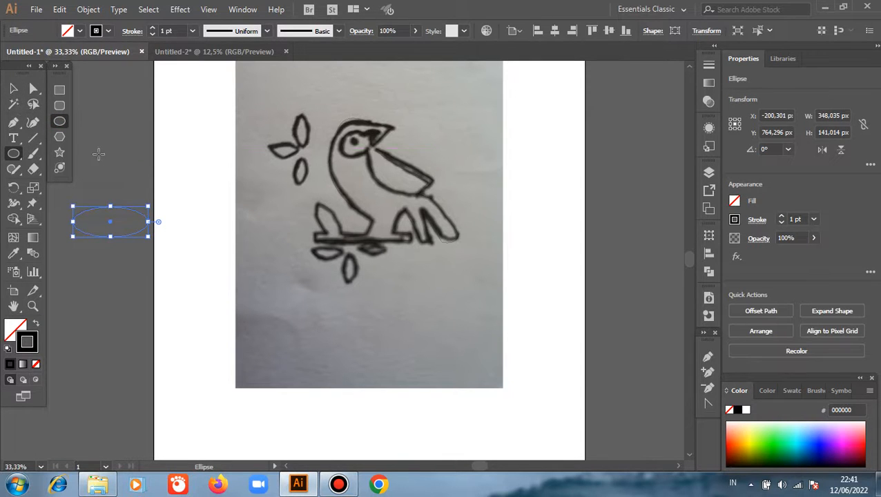
pyautogui.click(14, 89)
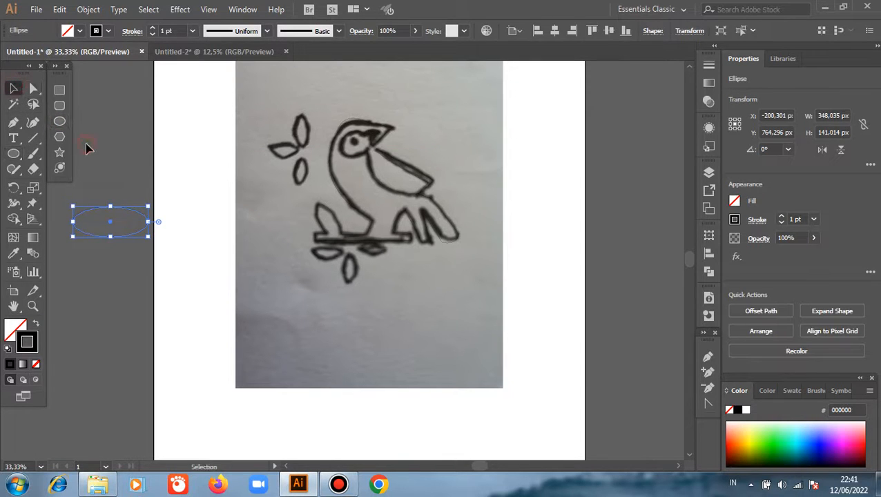
pyautogui.click(83, 146)
pyautogui.click(33, 88)
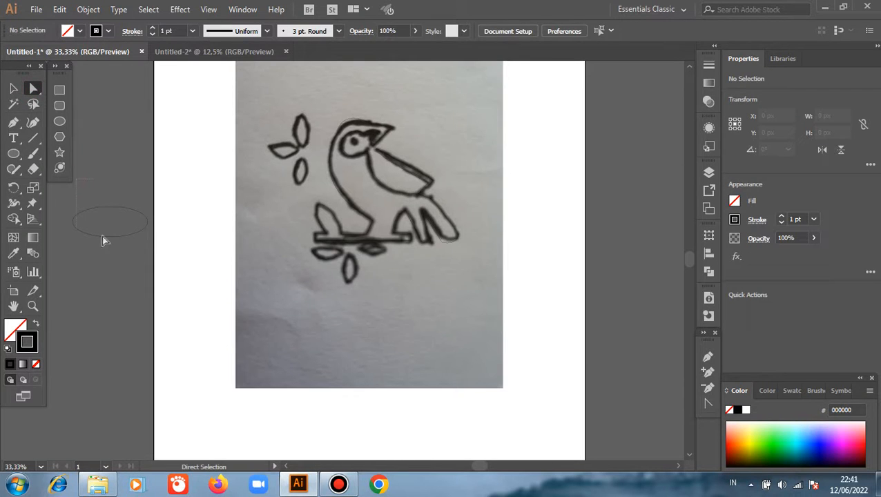
pyautogui.moveTo(102, 235); pyautogui.dragTo(113, 261)
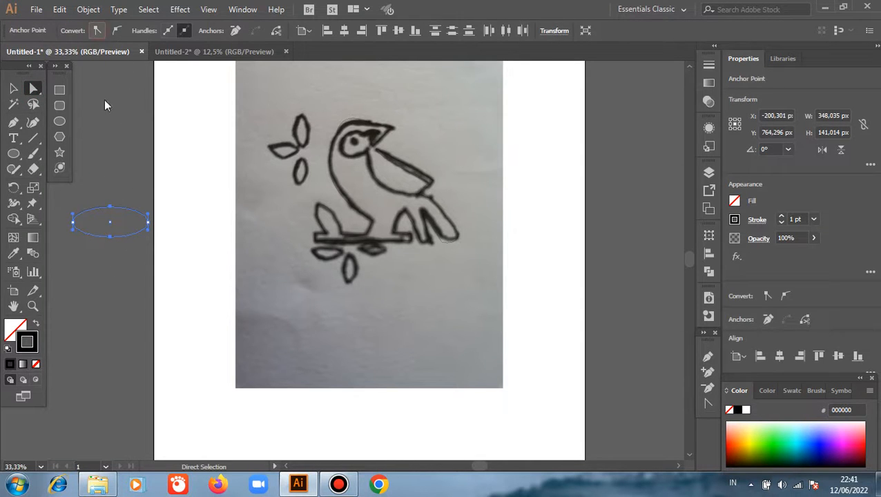
# Step: Swap the shape's fill and stroke for a solid black fill without a stroke, and delete the shape
pyautogui.click(12, 89)
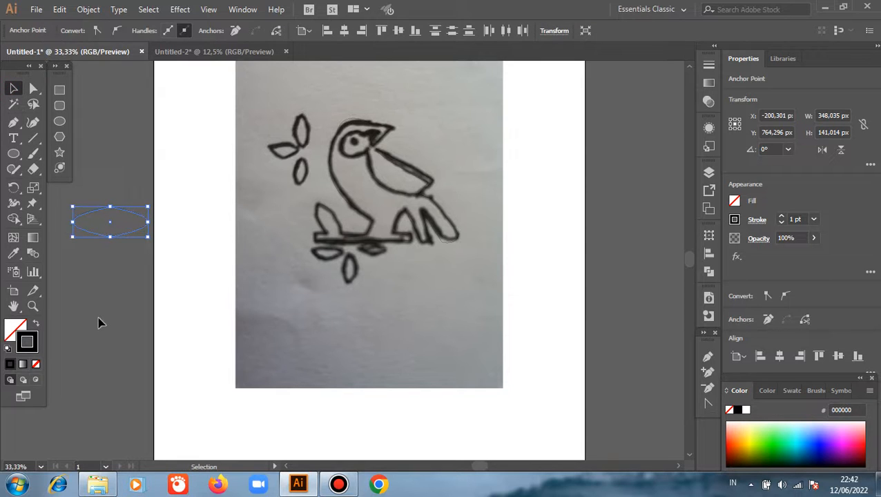
pyautogui.click(37, 325)
pyautogui.click(98, 276)
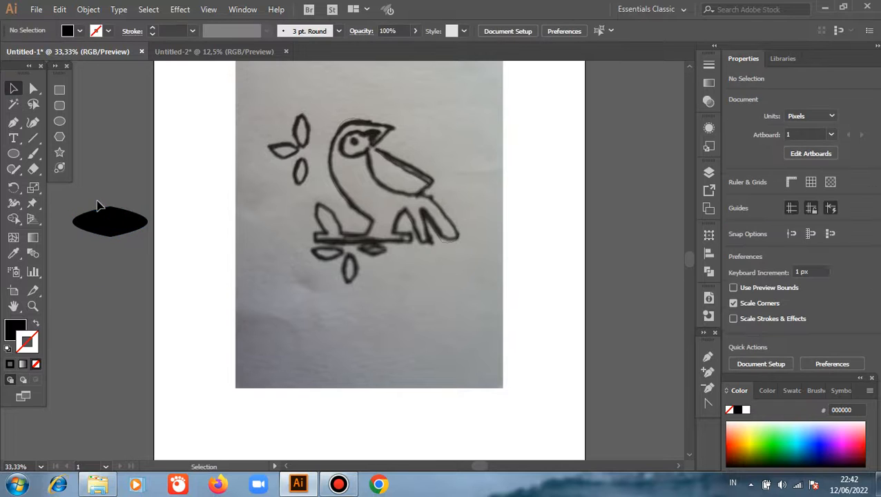
pyautogui.click(113, 242)
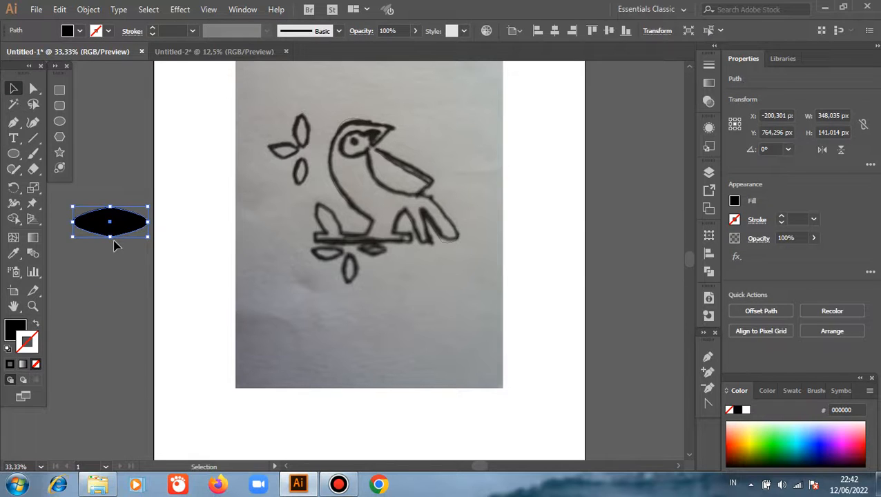
pyautogui.press('Delete')
# Step: Draw a black-filled ellipse about 324 by 171 px outside the artboard, beside the sketch, and deselect it
pyautogui.press('space')
pyautogui.moveTo(102, 288); pyautogui.dragTo(172, 294)
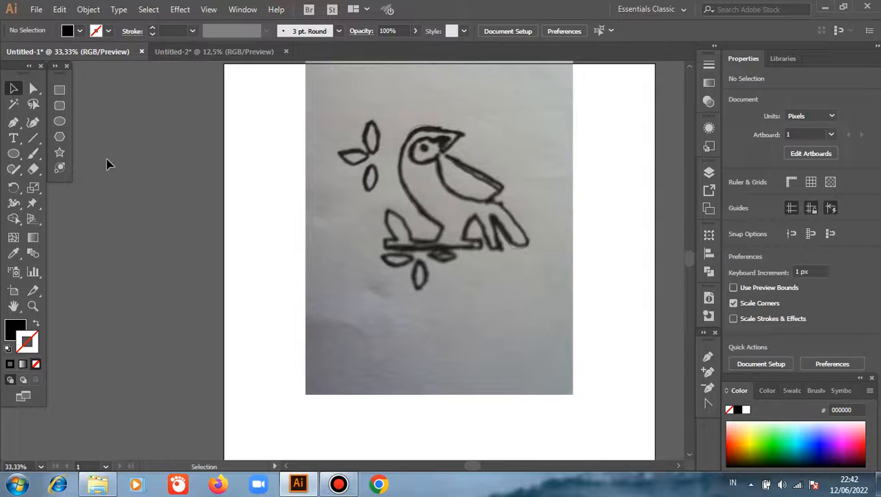
pyautogui.click(60, 121)
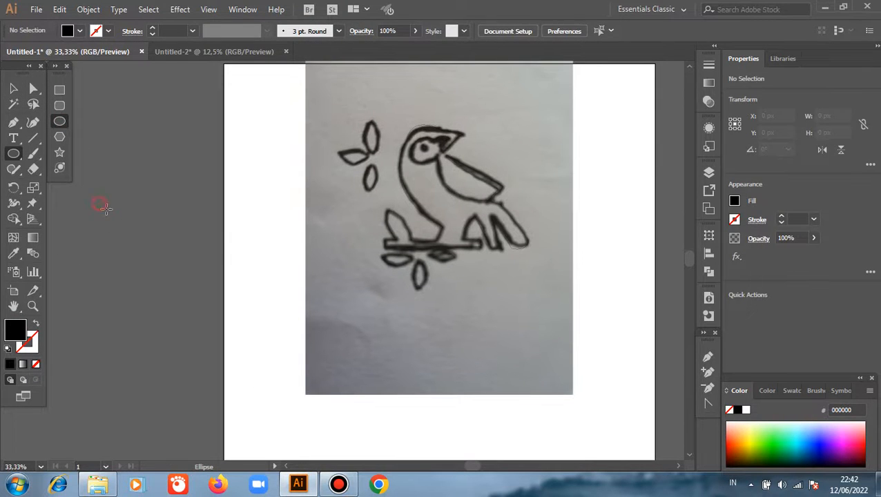
pyautogui.moveTo(100, 205); pyautogui.dragTo(169, 240)
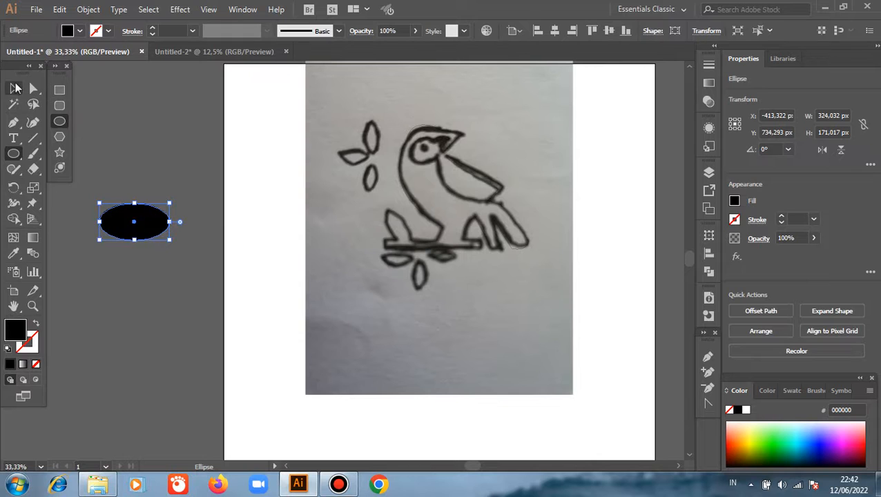
pyautogui.click(9, 91)
pyautogui.click(107, 153)
# Step: Convert only the ellipse's left anchor point to a corner to form a pointed leaf
pyautogui.click(37, 89)
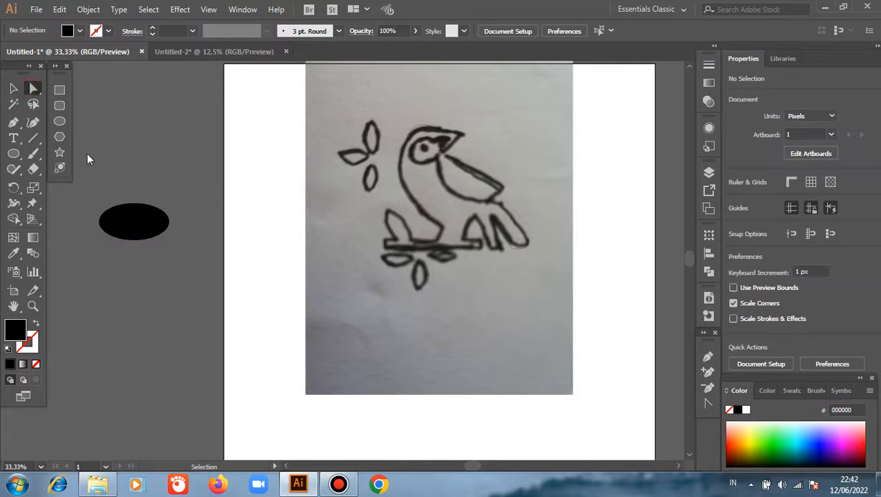
pyautogui.click(92, 175)
pyautogui.moveTo(132, 249); pyautogui.dragTo(133, 249)
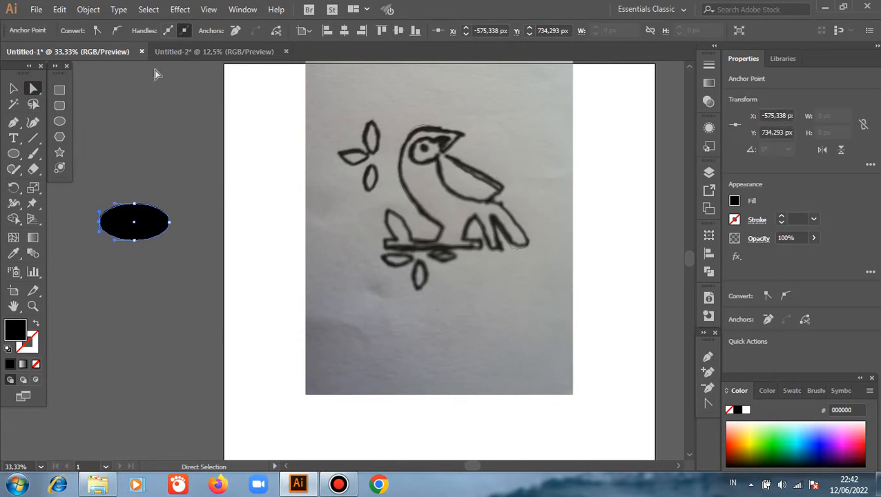
pyautogui.click(98, 31)
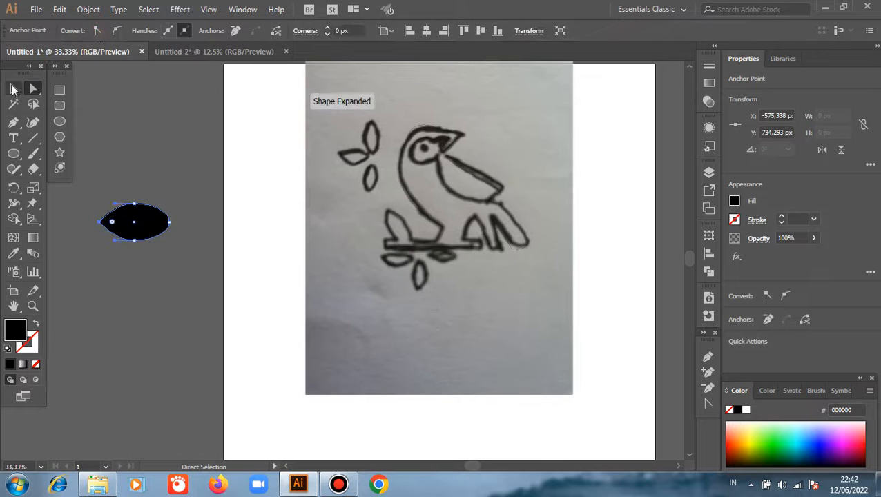
# Step: Scale the leaf shape down to about 214 by 97 px
pyautogui.press('v')
pyautogui.moveTo(136, 214); pyautogui.dragTo(166, 228)
pyautogui.click(173, 253)
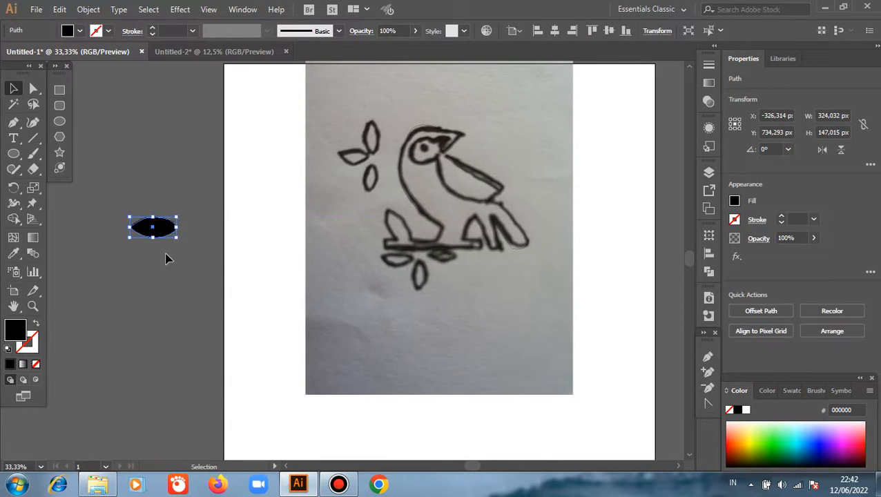
# Step: Make a copy of the leaf reflected across the vertical axis and place it opposite the original, with the pointed tips meeting
pyautogui.rightClick(167, 256)
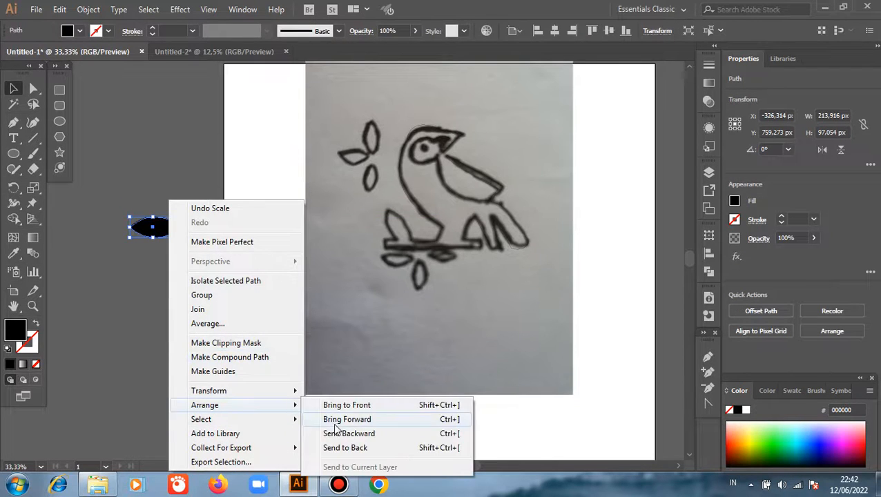
pyautogui.moveTo(290, 391)
pyautogui.click(333, 323)
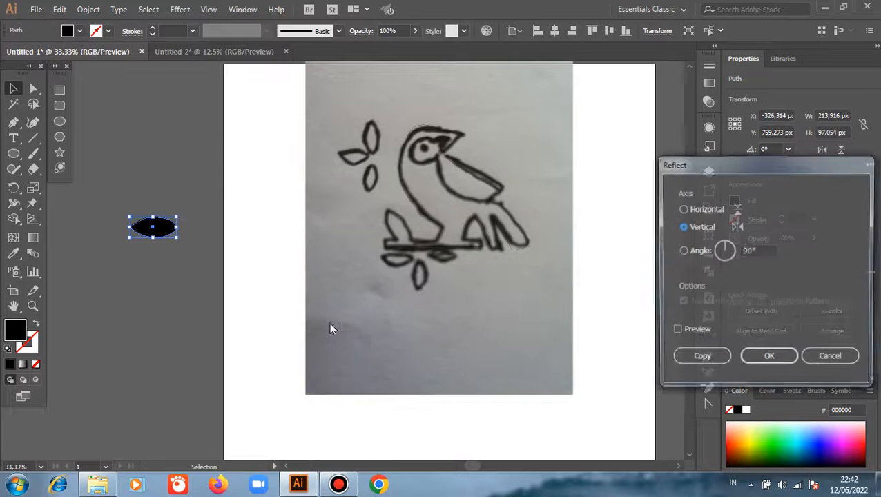
pyautogui.click(676, 332)
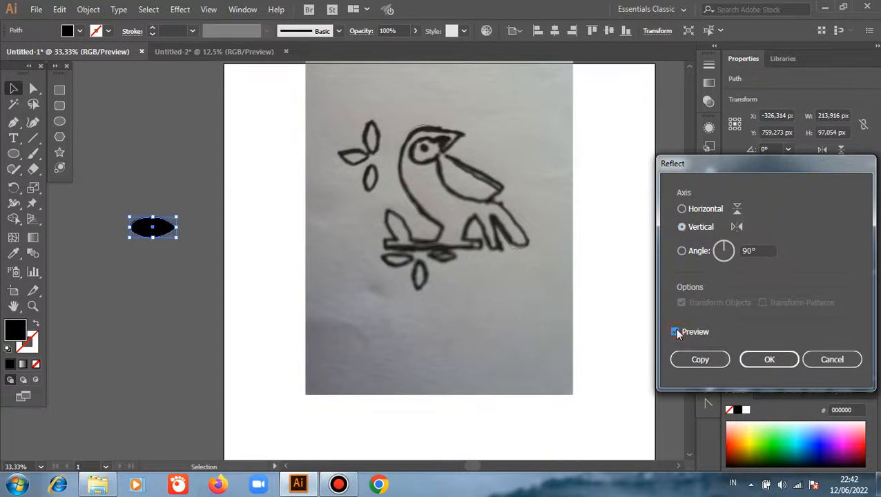
pyautogui.click(687, 360)
pyautogui.moveTo(152, 230); pyautogui.dragTo(103, 239)
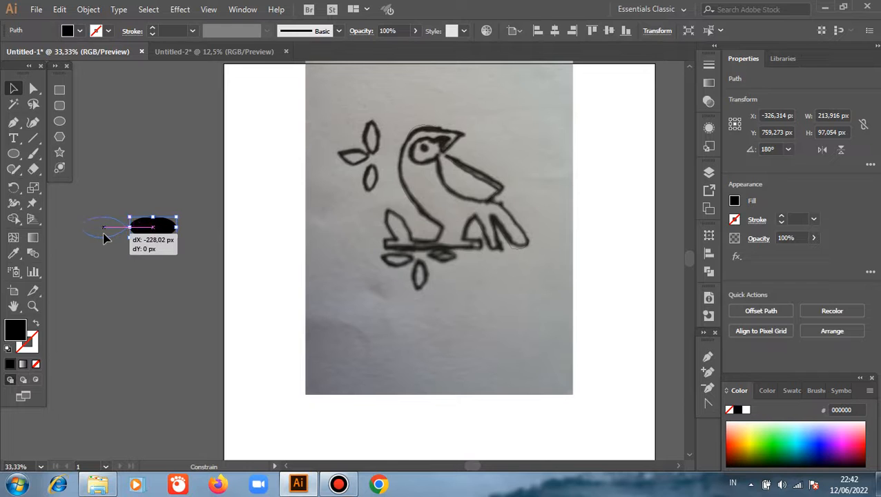
pyautogui.click(140, 276)
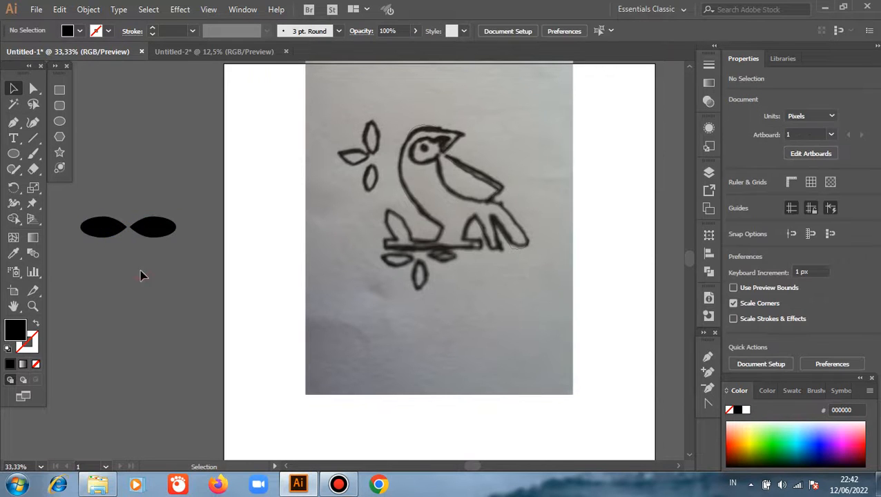
# Step: Duplicate the right leaf, rotate the copy upright and place it above the meeting point of the other two
pyautogui.click(166, 235)
pyautogui.moveTo(166, 235); pyautogui.dragTo(132, 160)
pyautogui.moveTo(154, 201)
pyautogui.mouseDown()
pyautogui.moveTo(136, 194)
pyautogui.moveTo(159, 173)
pyautogui.moveTo(165, 190)
pyautogui.mouseUp()
pyautogui.click(164, 190)
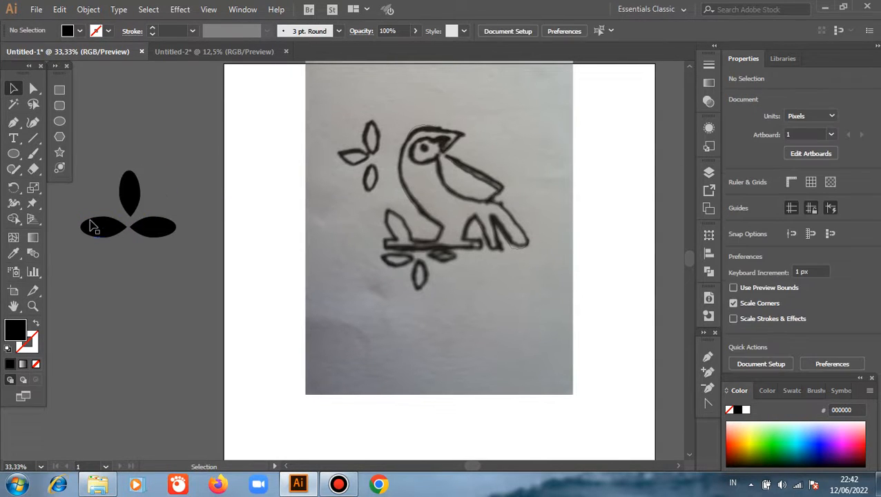
# Step: Straighten the upper leaf to exactly vertical and move it about 6 px left and 21 px down towards the other leaves
pyautogui.scroll(2, 91, 220)
pyautogui.click(169, 173)
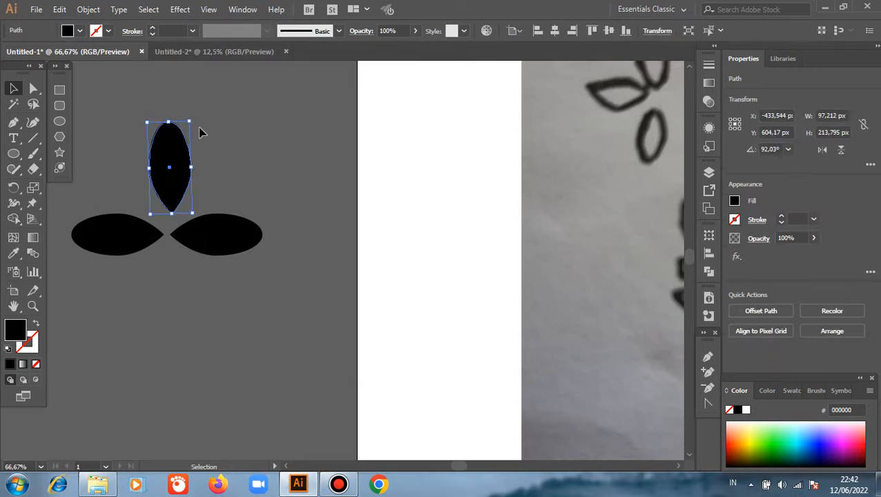
pyautogui.moveTo(194, 120); pyautogui.dragTo(197, 120)
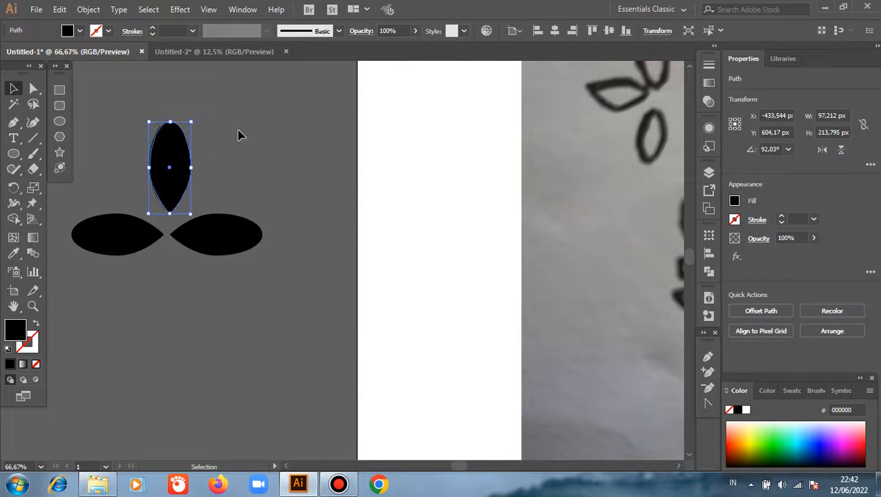
pyautogui.click(231, 142)
pyautogui.moveTo(183, 182); pyautogui.dragTo(181, 182)
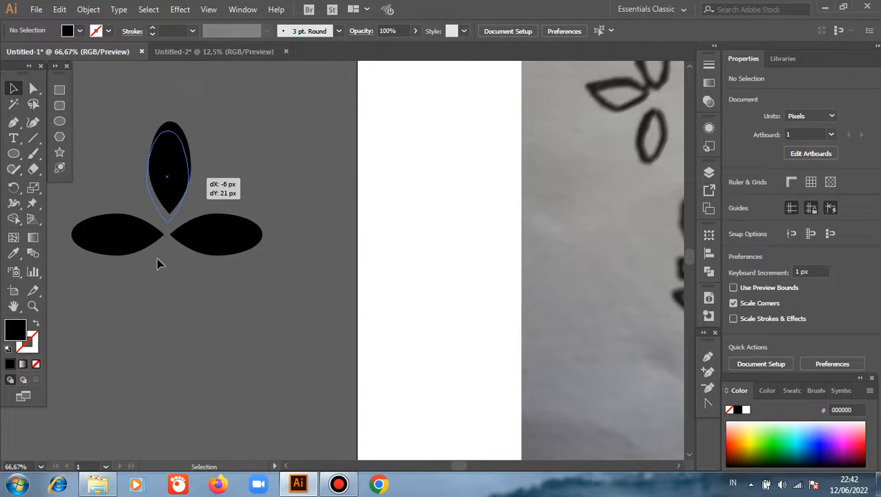
# Step: Group the three leaves and scale the group down to about 279 by 183 px
pyautogui.moveTo(117, 173); pyautogui.dragTo(216, 262)
pyautogui.rightClick(234, 163)
pyautogui.click(265, 241)
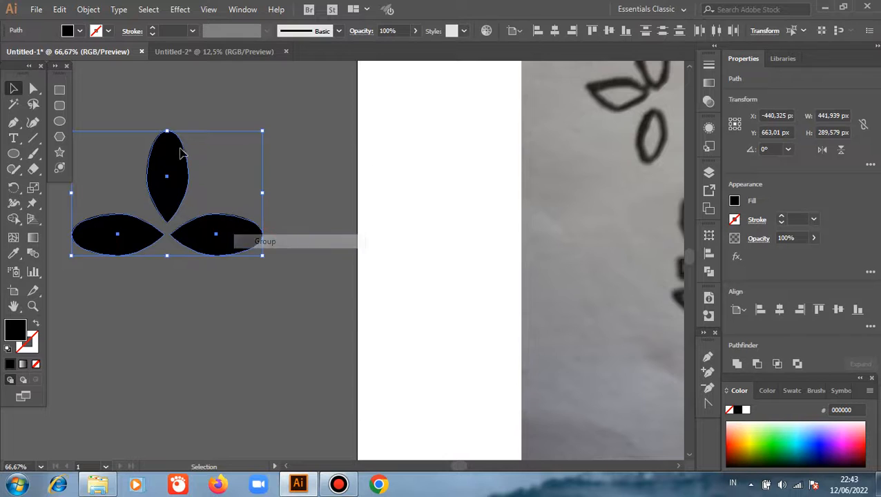
pyautogui.moveTo(167, 131); pyautogui.dragTo(161, 180)
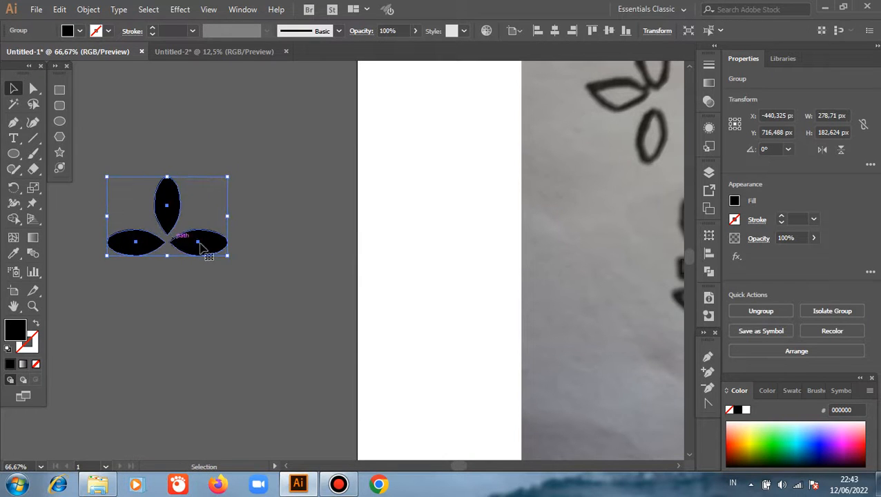
# Step: Move the leaf group onto the sketch, rotate it 90° counterclockwise and fit it over the three drawn leaves beside the bird's head
pyautogui.press('space')
pyautogui.moveTo(210, 253); pyautogui.dragTo(313, 248)
pyautogui.press('space')
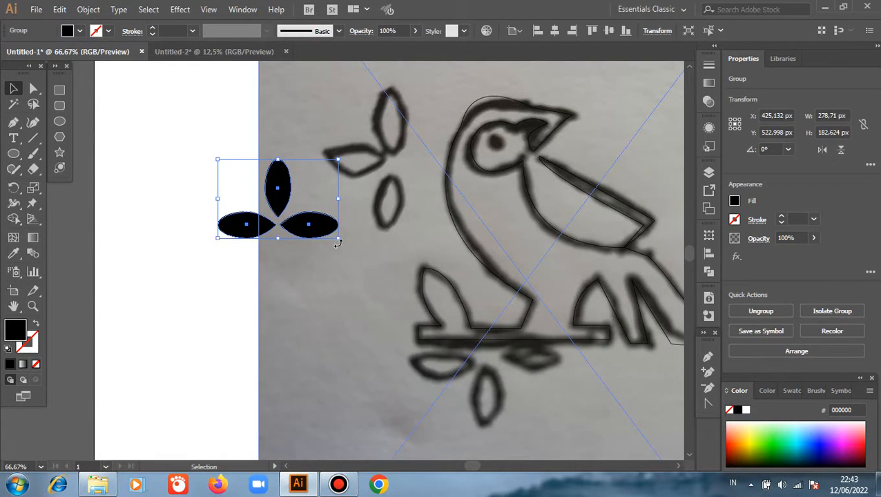
pyautogui.moveTo(336, 244); pyautogui.dragTo(302, 168)
pyautogui.moveTo(312, 223); pyautogui.dragTo(396, 174)
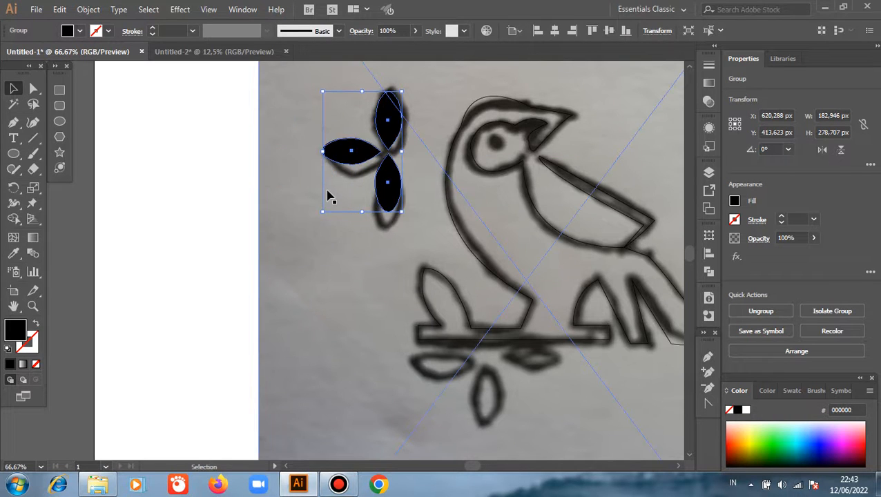
# Step: Duplicate the leaf group, rotate the copy 90° counterclockwise and fit it over the three drawn leaves below the branch
pyautogui.scroll(-1, 331, 197)
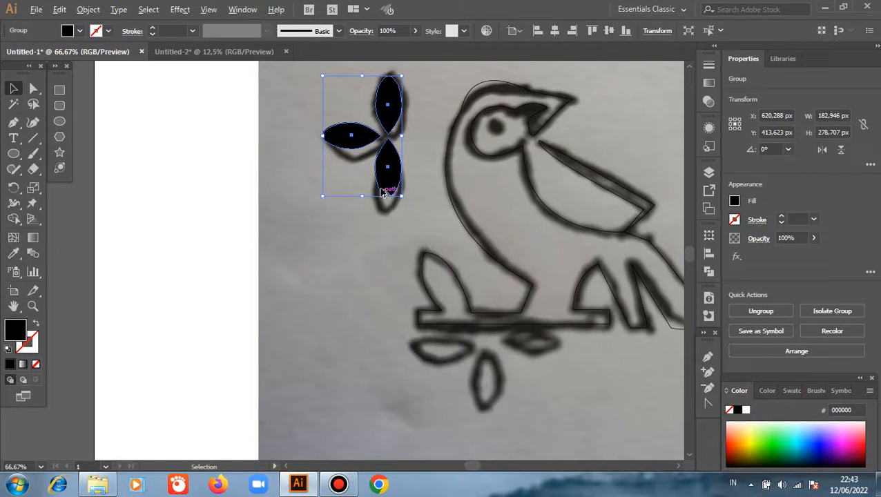
pyautogui.moveTo(390, 127); pyautogui.dragTo(462, 370)
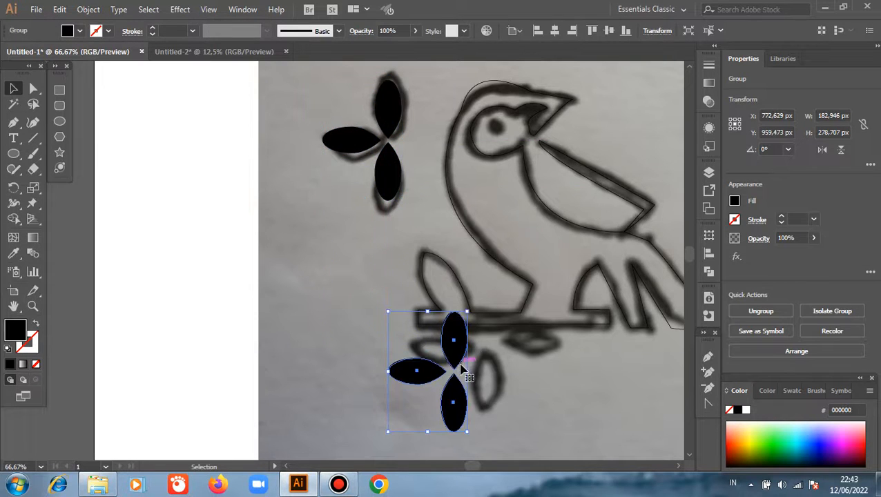
pyautogui.moveTo(472, 434); pyautogui.dragTo(474, 341)
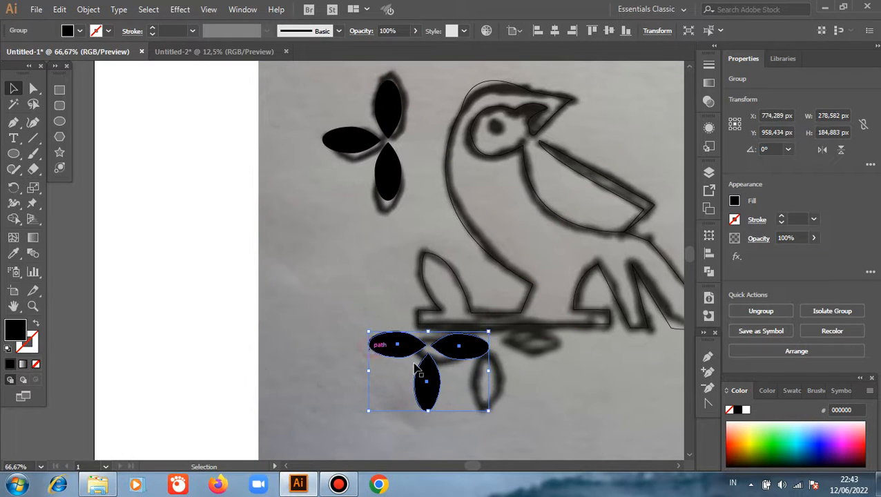
pyautogui.moveTo(442, 392); pyautogui.dragTo(509, 400)
pyautogui.click(301, 346)
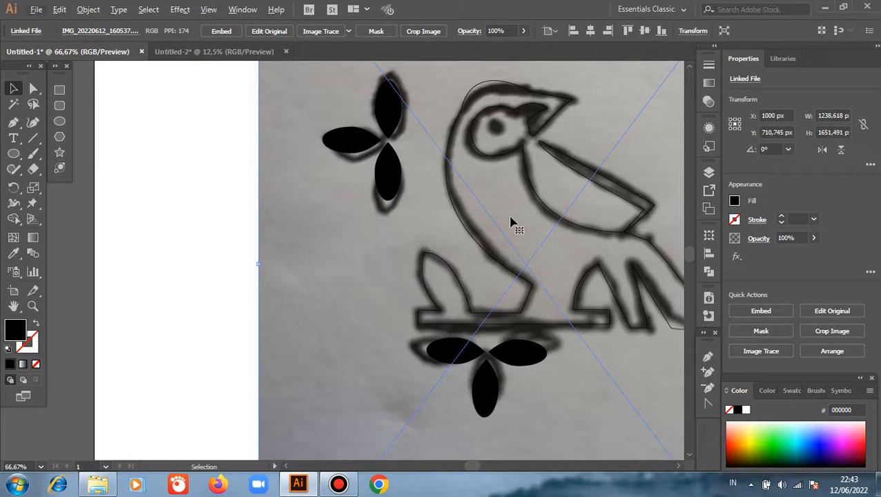
# Step: Pull in the direction handle of the curve over the bird's crown so the outline follows the sketched top of the head
pyautogui.press('space')
pyautogui.moveTo(591, 110); pyautogui.dragTo(594, 122)
pyautogui.scroll(2, 598, 129)
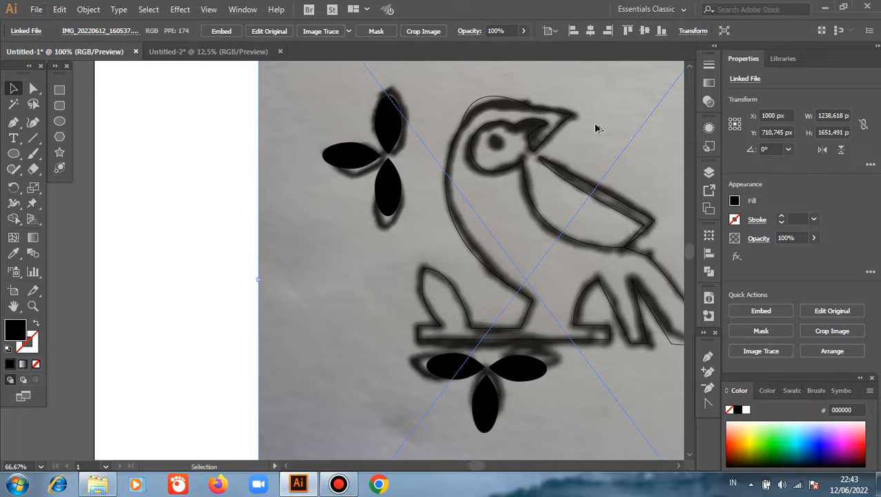
pyautogui.scroll(2, 560, 116)
pyautogui.scroll(3, 445, 138)
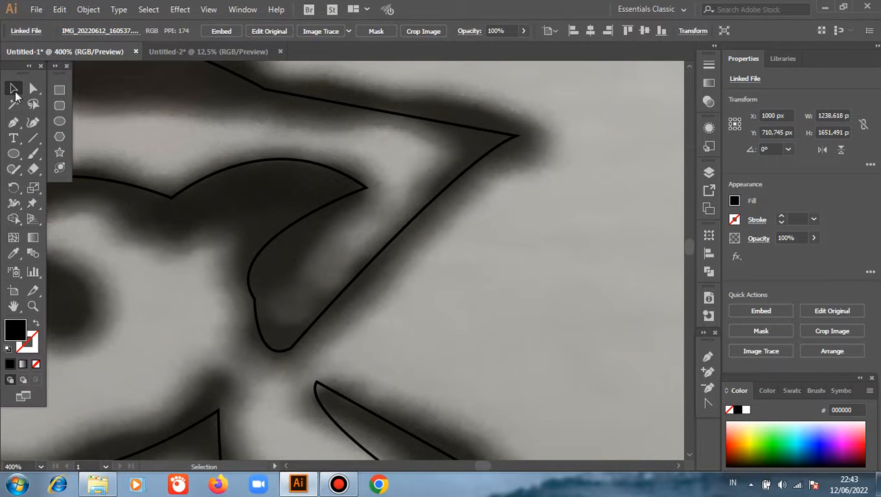
pyautogui.hscroll(-5, 508, 290)
pyautogui.scroll(1, 508, 289)
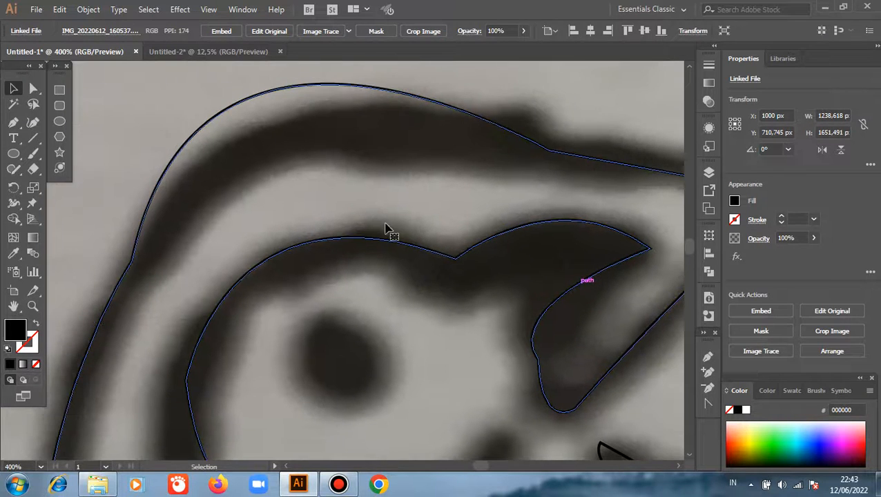
pyautogui.click(552, 158)
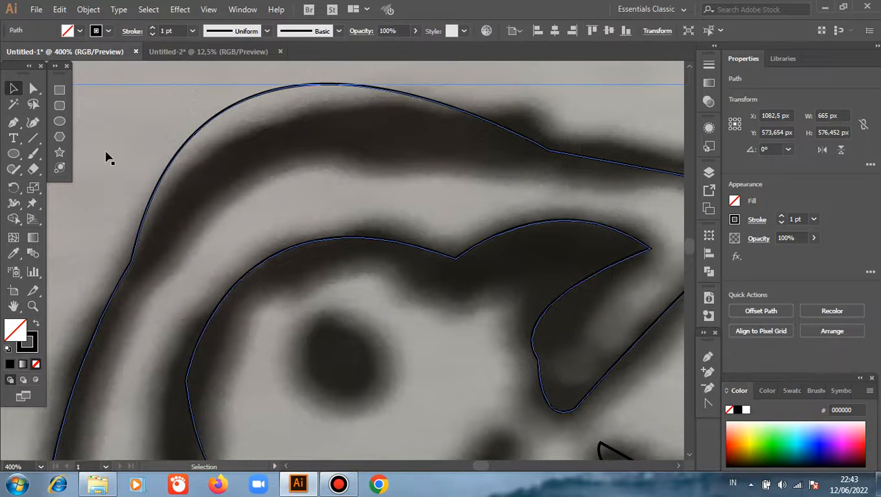
pyautogui.click(33, 88)
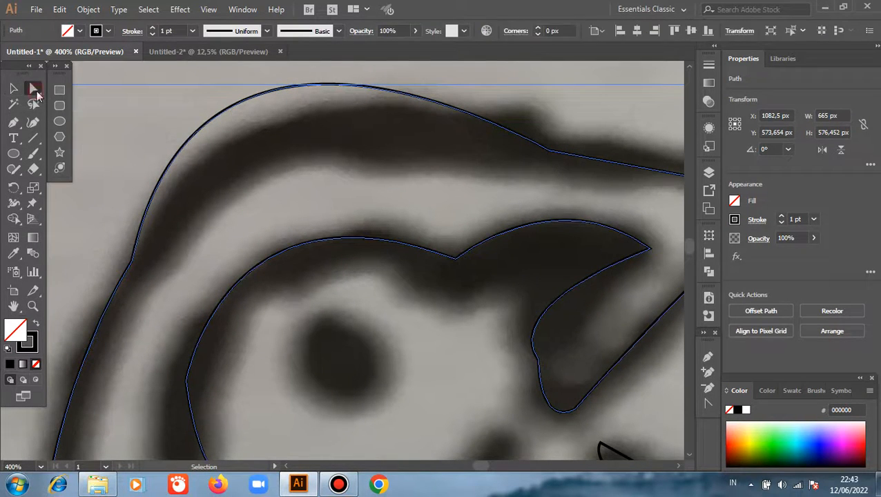
pyautogui.click(549, 150)
pyautogui.scroll(4, 525, 197)
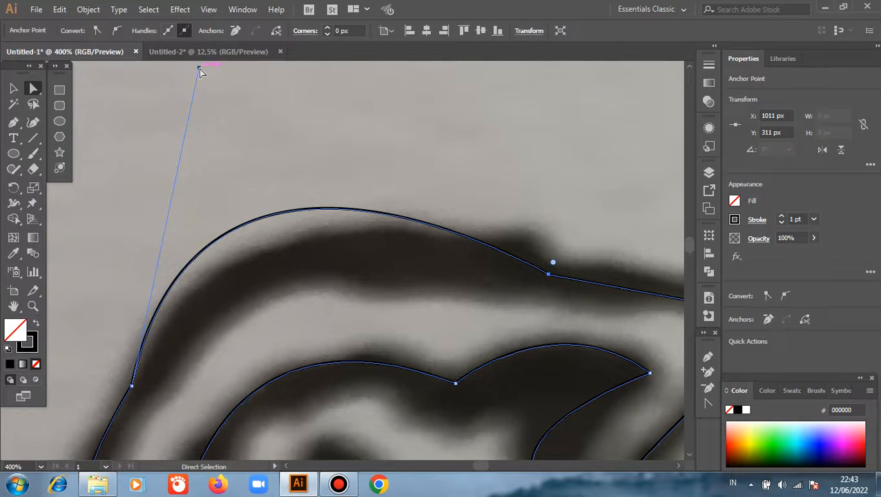
pyautogui.moveTo(199, 71); pyautogui.dragTo(211, 238)
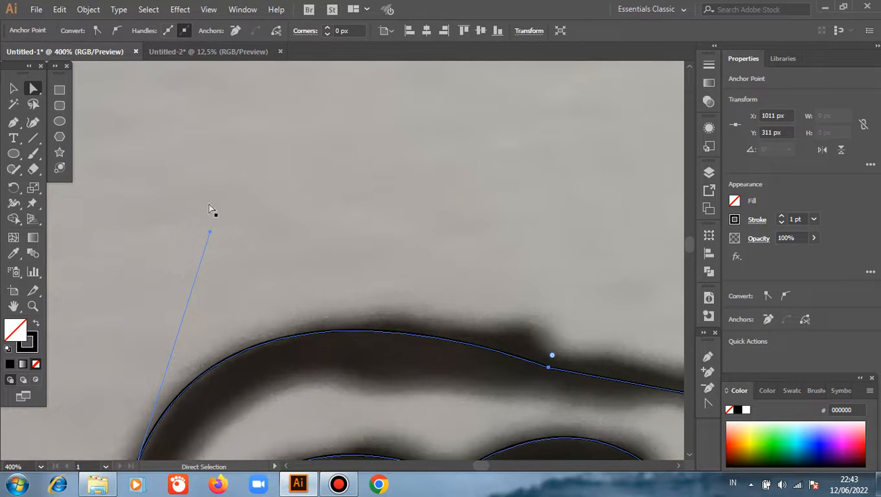
pyautogui.click(11, 82)
pyautogui.click(336, 227)
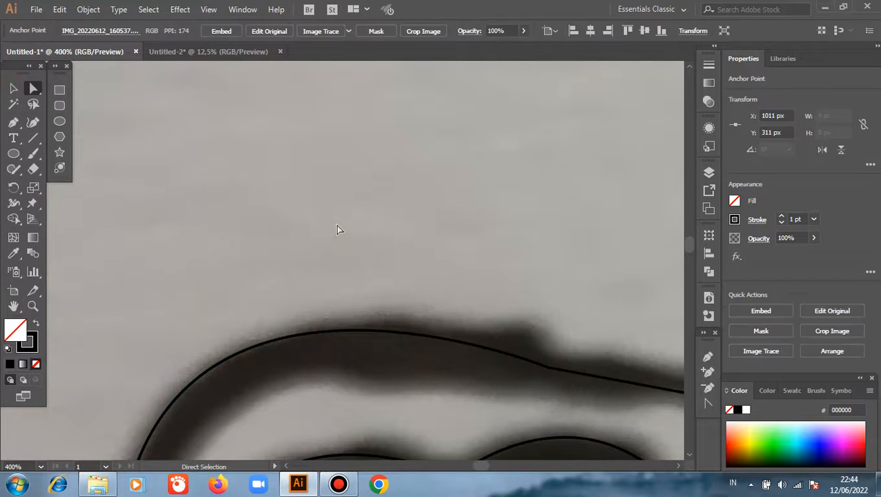
pyautogui.click(503, 8)
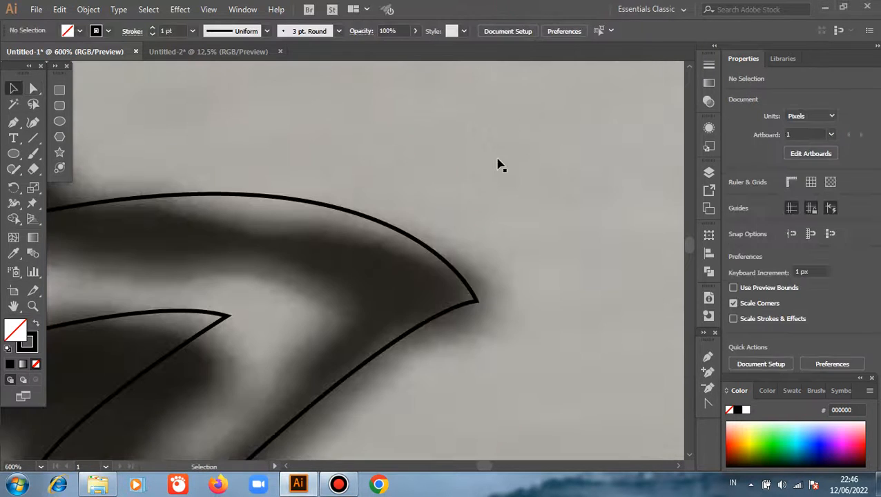
# Step: Adjust the direction handle at the beak's tip slightly downwards to reshape the beak's lower edge
pyautogui.click(465, 324)
pyautogui.press('a')
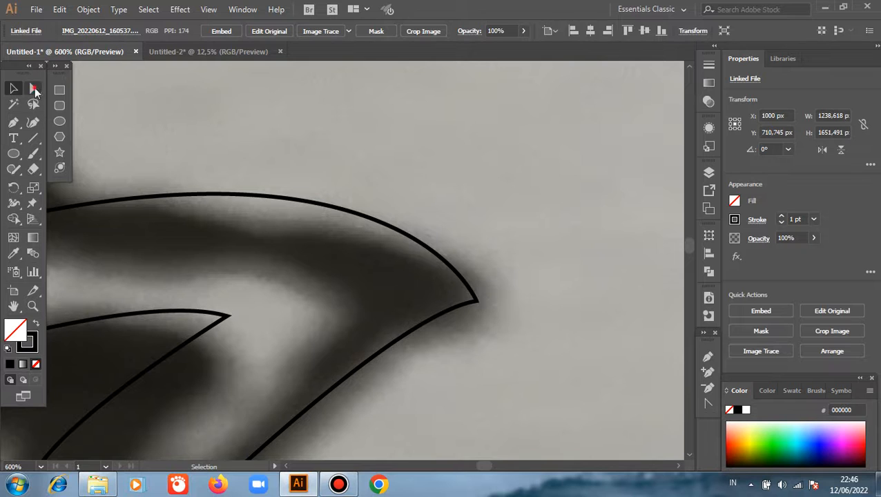
pyautogui.click(477, 300)
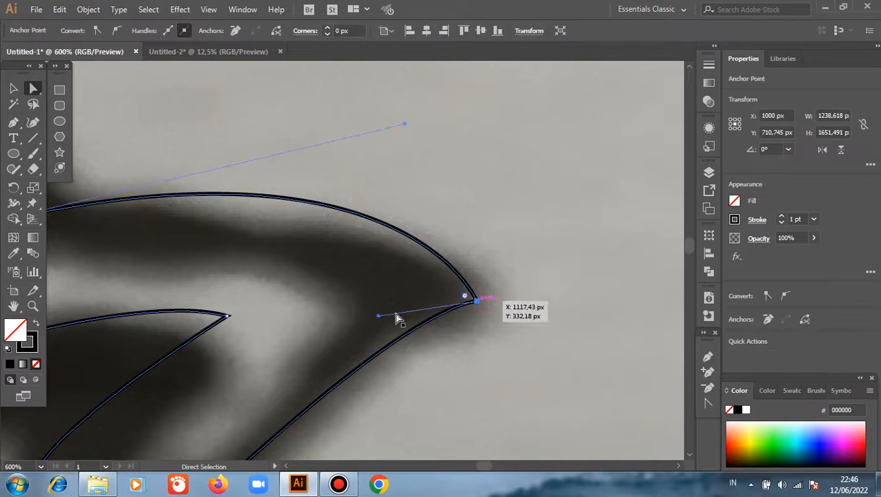
pyautogui.moveTo(378, 318); pyautogui.dragTo(379, 331)
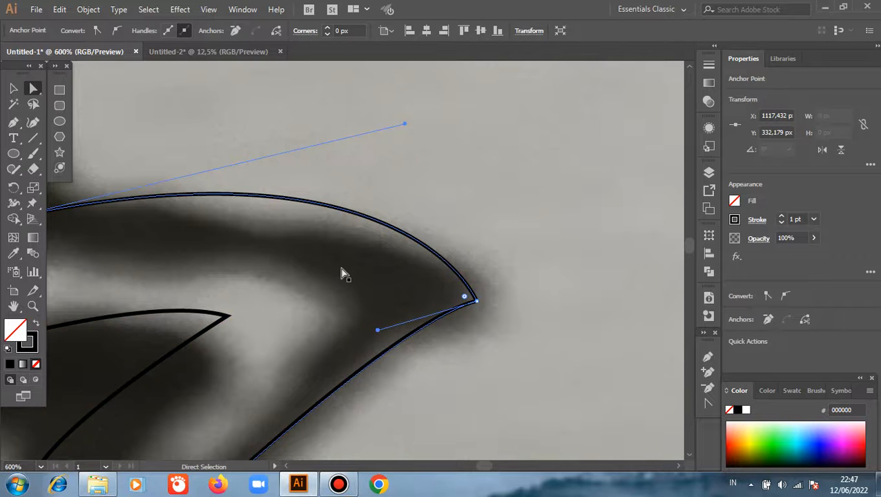
# Step: Delete the linked sketch photo behind the traced paths
pyautogui.click(11, 90)
pyautogui.click(436, 122)
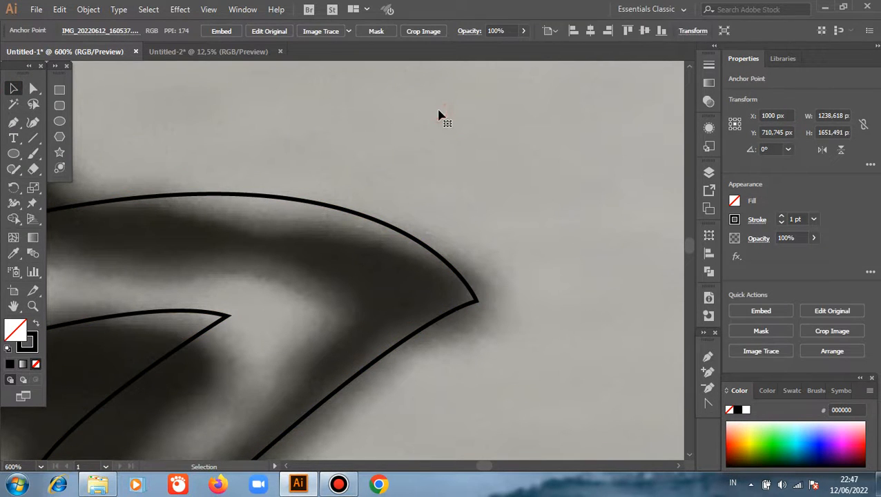
pyautogui.press('Delete')
pyautogui.scroll(-3, 538, 173)
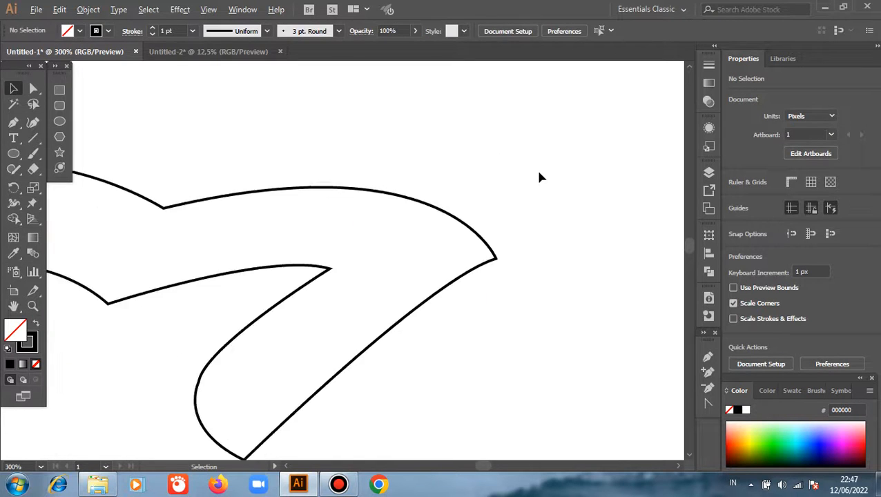
# Step: Draw a circle about 39 px in diameter as the pupil inside the bird's eye area
pyautogui.click(60, 121)
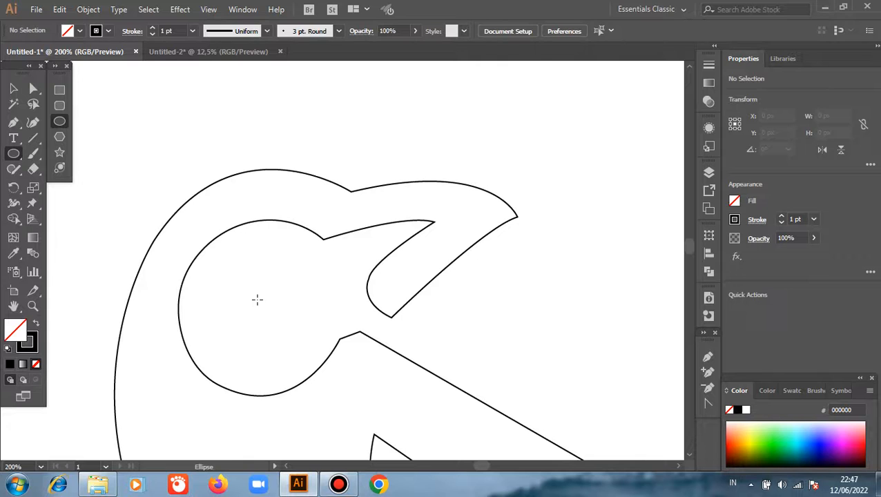
pyautogui.moveTo(259, 297); pyautogui.dragTo(285, 324)
pyautogui.click(13, 89)
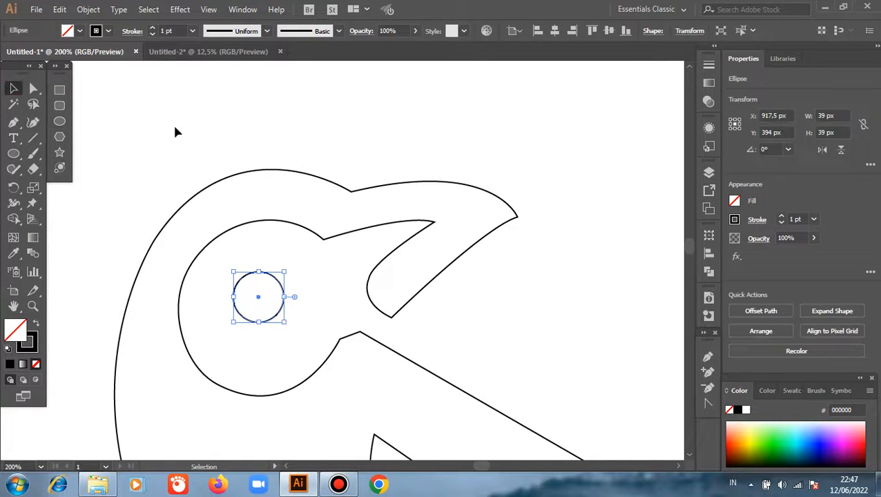
pyautogui.click(397, 153)
# Step: Swap the fill and stroke of the bird's body outline to give it a solid black fill without a stroke
pyautogui.scroll(-1, 442, 172)
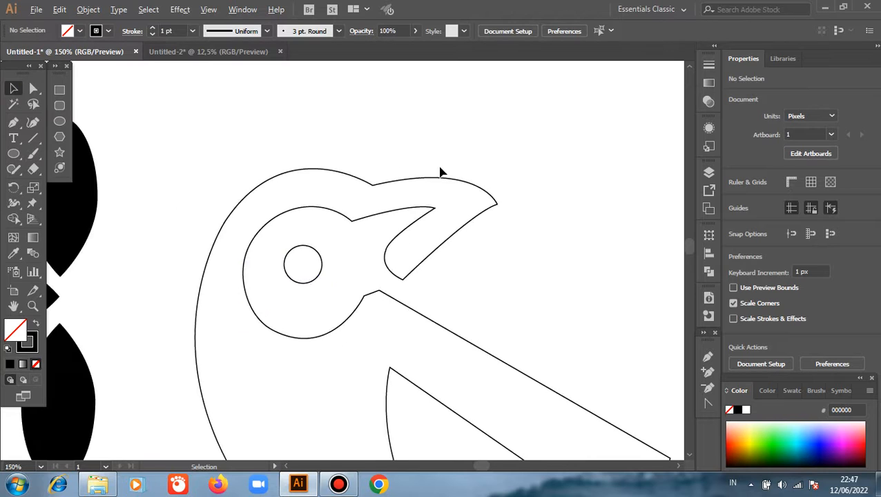
pyautogui.click(417, 206)
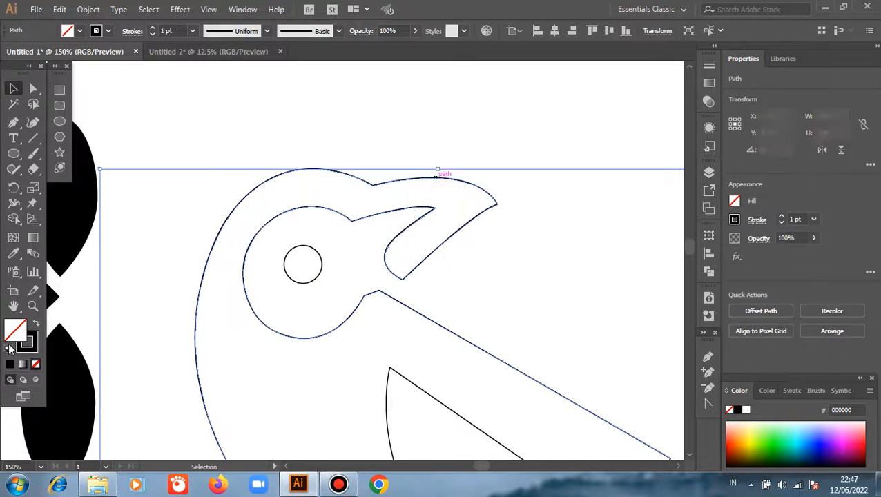
pyautogui.click(35, 326)
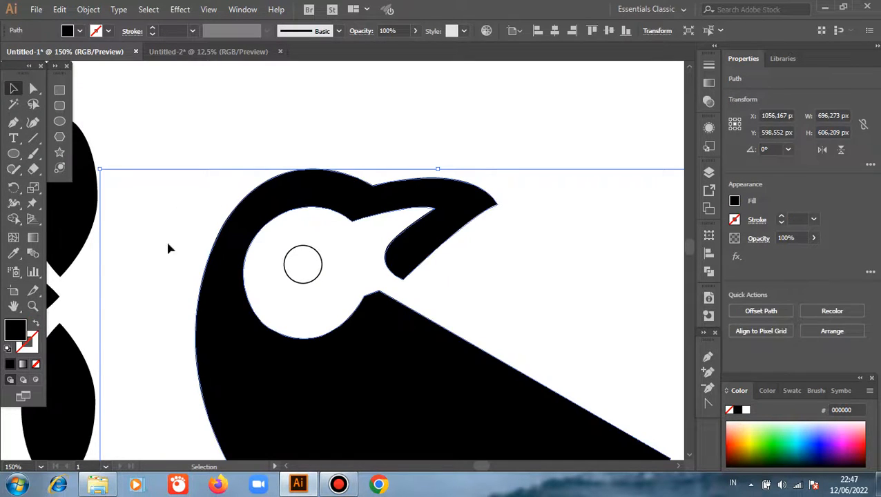
# Step: Copy the body's black fill and empty stroke onto the pupil circle with the Eyedropper
pyautogui.click(296, 273)
pyautogui.click(291, 278)
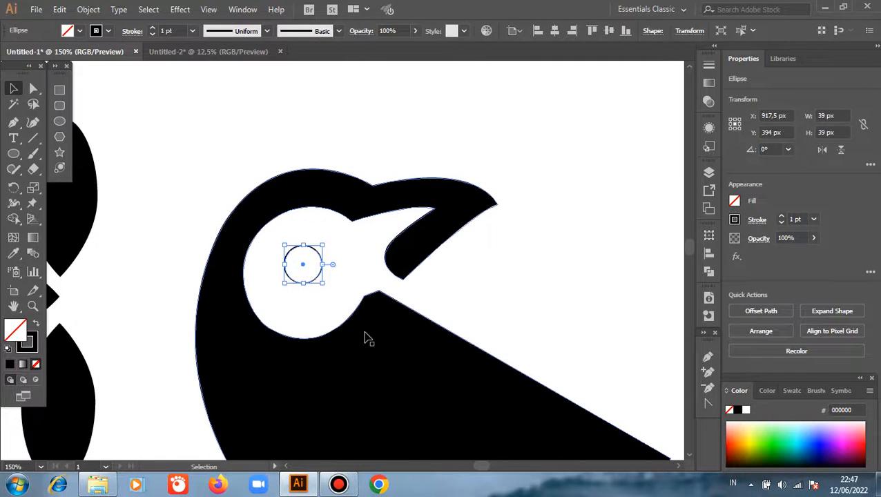
pyautogui.press('i')
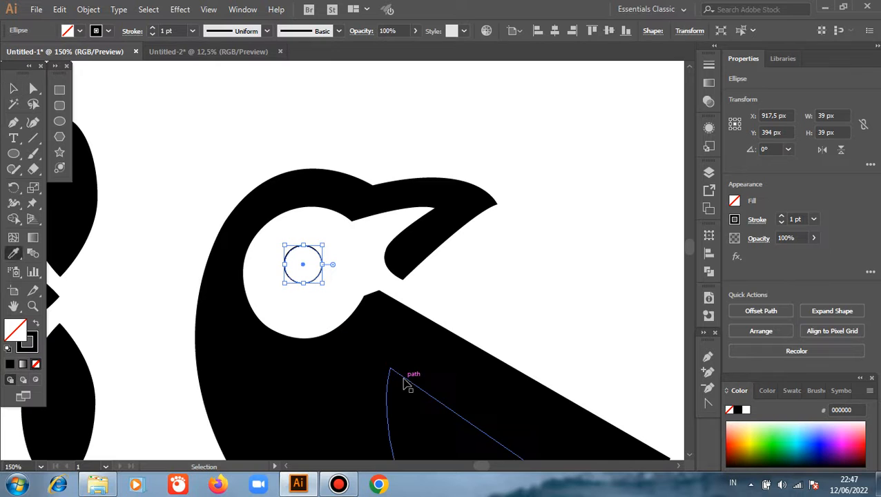
pyautogui.click(359, 345)
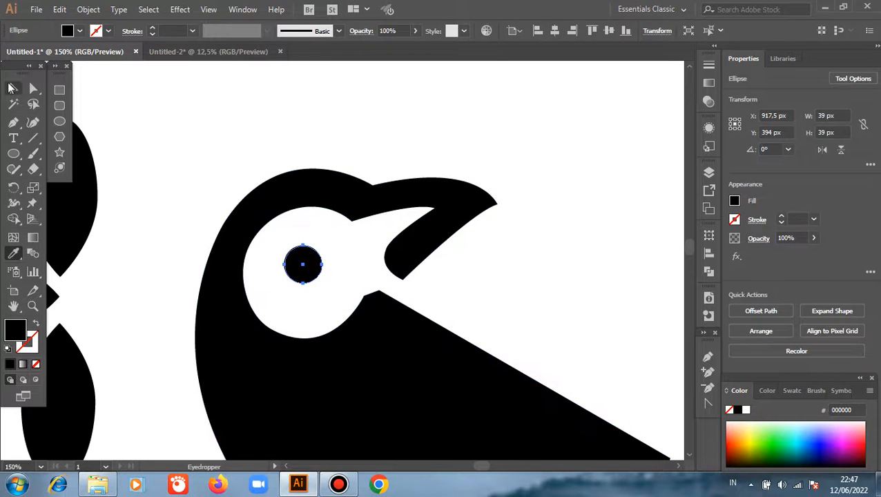
pyautogui.press('v')
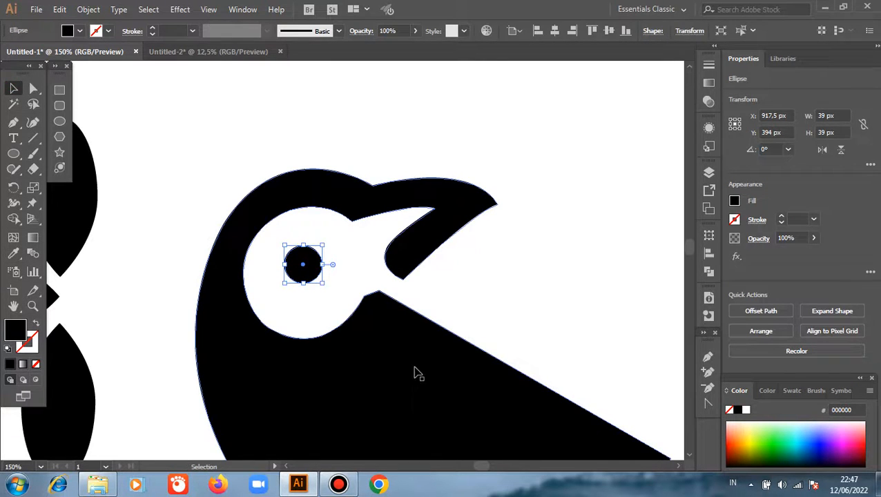
# Step: Give the inner wing shape a white fill without a stroke by sampling the white background with the Eyedropper
pyautogui.press('x')
pyautogui.click(368, 389)
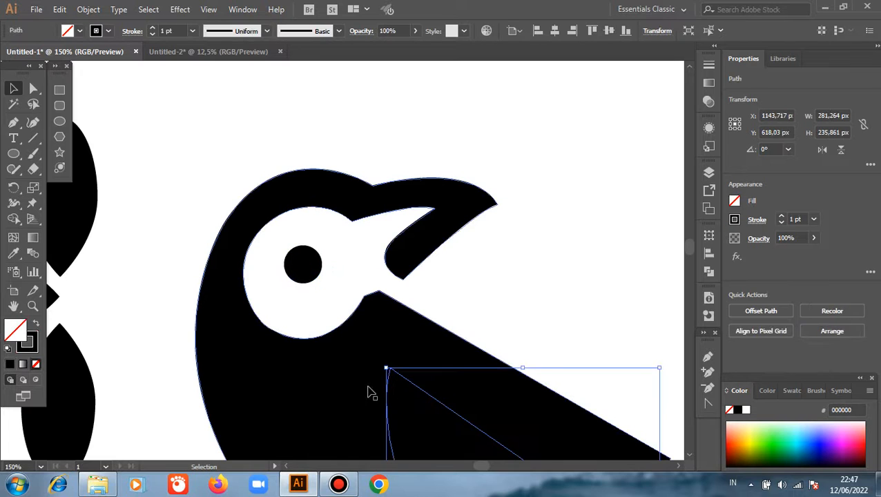
pyautogui.press('i')
pyautogui.click(510, 286)
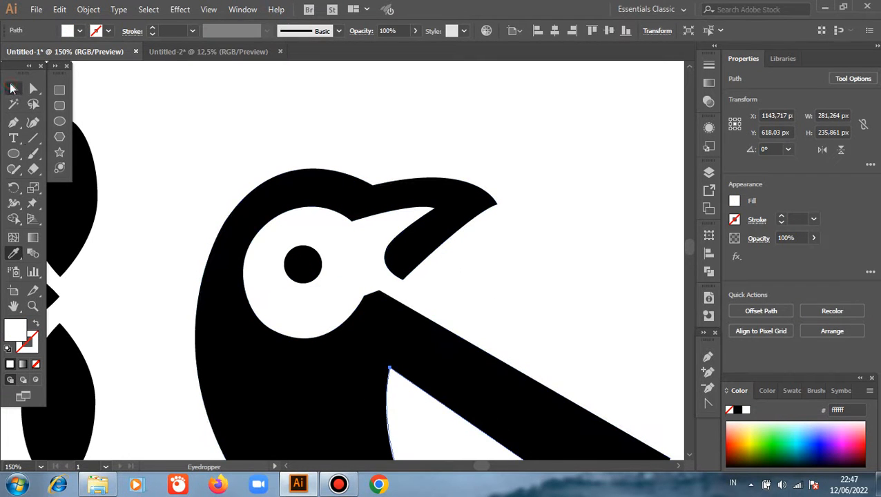
pyautogui.press('v')
pyautogui.click(183, 137)
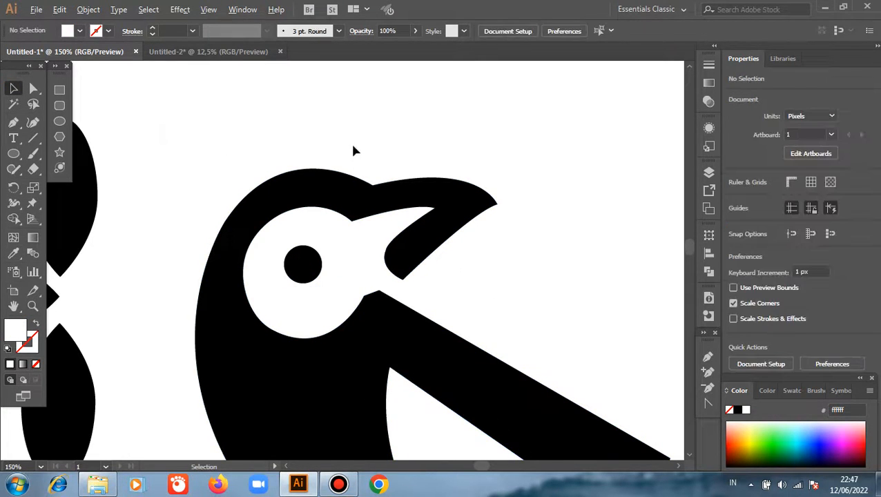
# Step: Give the stripe in the bird's tail a white fill without a stroke by sampling the background with the Eyedropper
pyautogui.keyDown('alt'); pyautogui.scroll(-2, 352, 150); pyautogui.keyUp('alt')
pyautogui.scroll(-1, 442, 311)
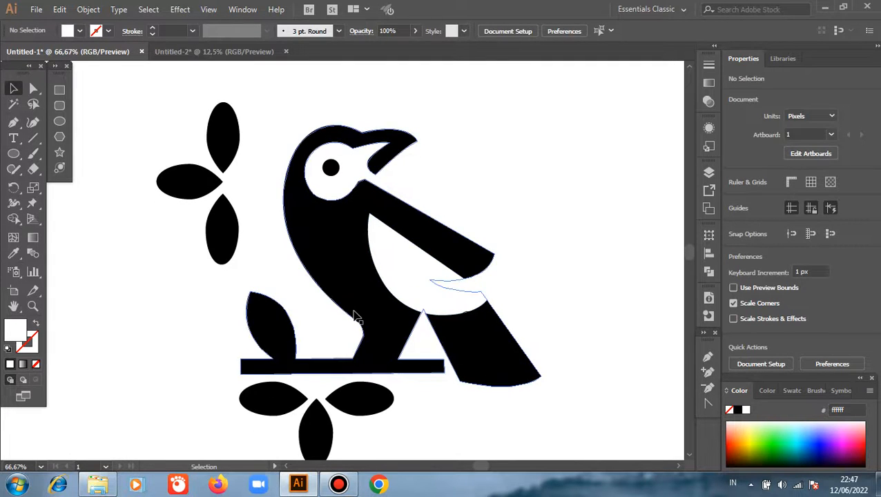
pyautogui.scroll(-1, 439, 433)
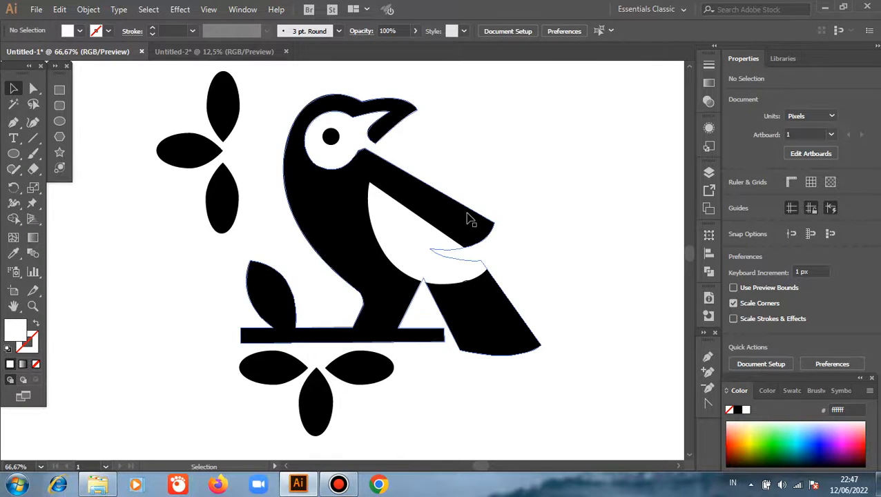
pyautogui.click(501, 341)
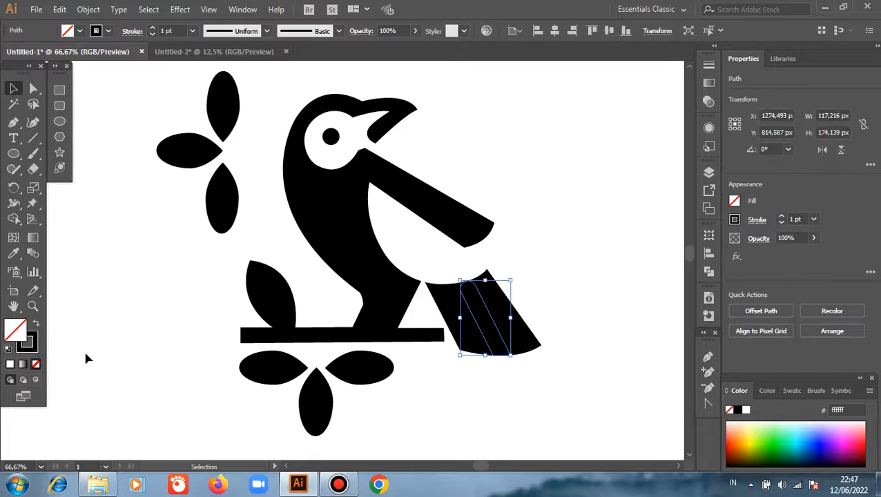
pyautogui.press('i')
pyautogui.click(59, 311)
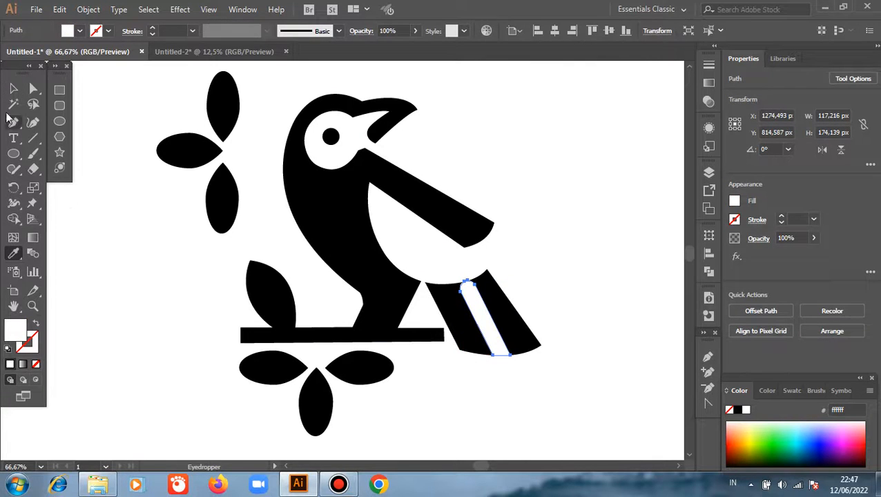
pyautogui.click(13, 88)
pyautogui.click(554, 208)
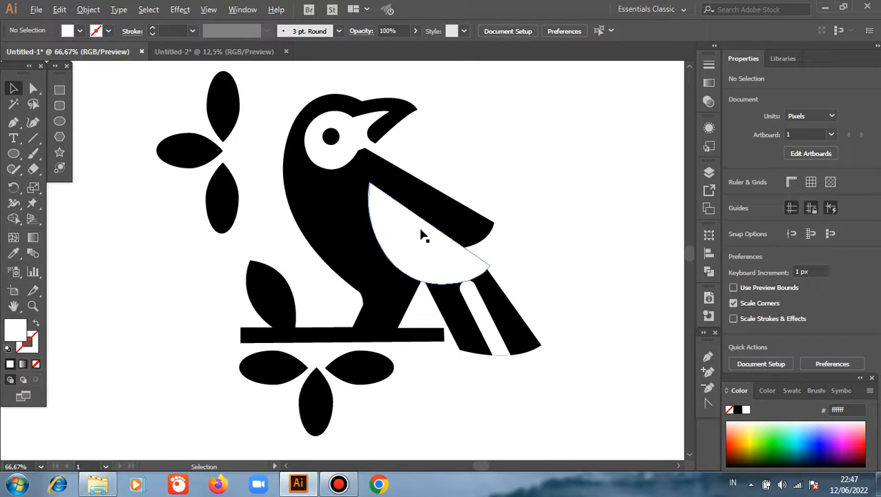
# Step: Move the white wing shape straight up about 73 px, and shift it about 11.5 px left and 5.5 px up to the bird's neck
pyautogui.scroll(1, 423, 236)
pyautogui.scroll(1, 424, 236)
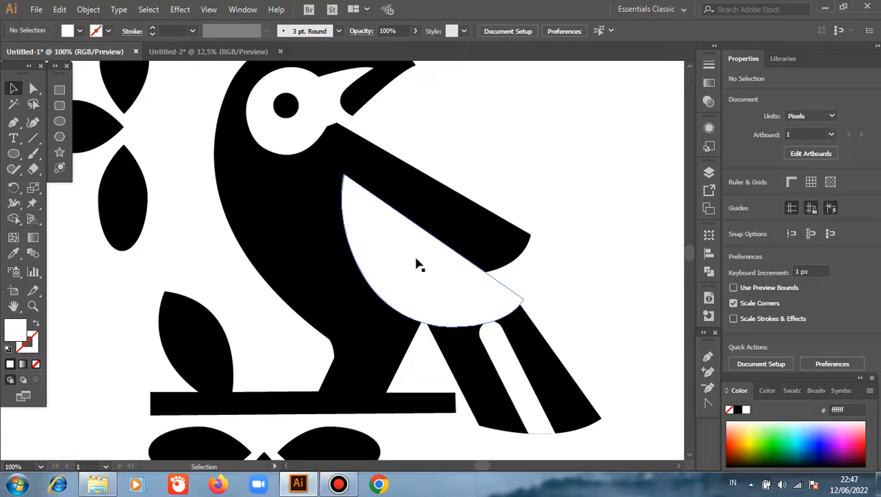
pyautogui.scroll(1, 418, 266)
pyautogui.moveTo(415, 259); pyautogui.dragTo(423, 214)
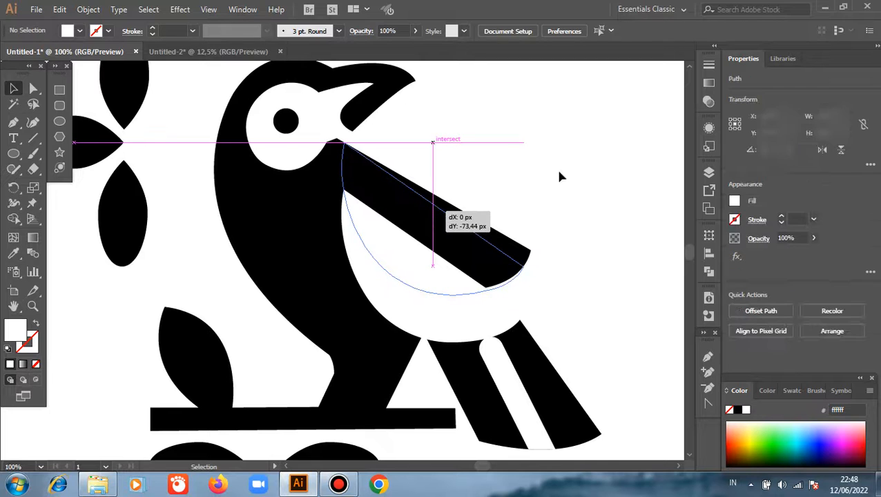
pyautogui.press('Delete')
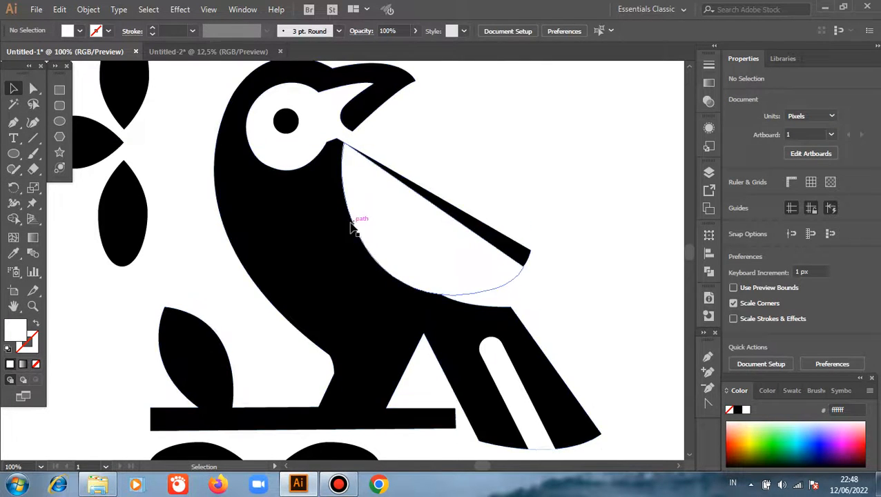
pyautogui.scroll(2, 352, 228)
pyautogui.moveTo(352, 215)
pyautogui.mouseDown()
pyautogui.moveTo(341, 201)
pyautogui.moveTo(333, 209)
pyautogui.moveTo(338, 205)
pyautogui.mouseUp()
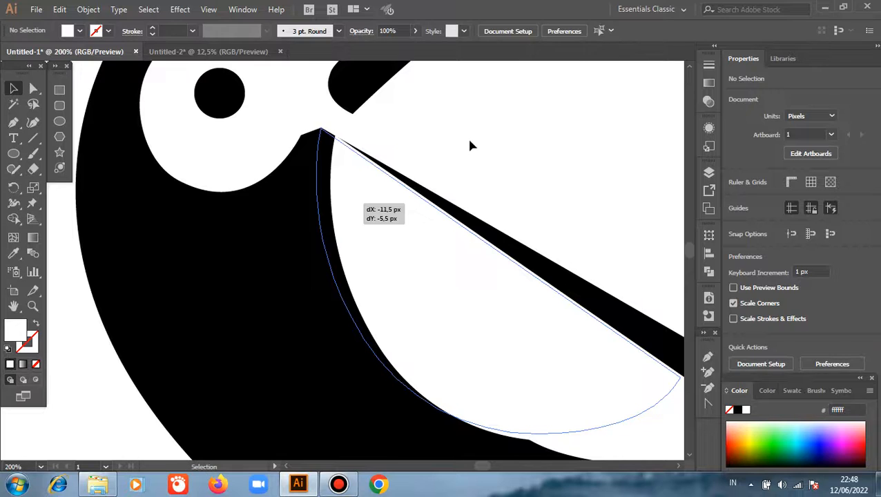
# Step: Group all the shapes of the bird, branch and leaves into a single object
pyautogui.click(469, 145)
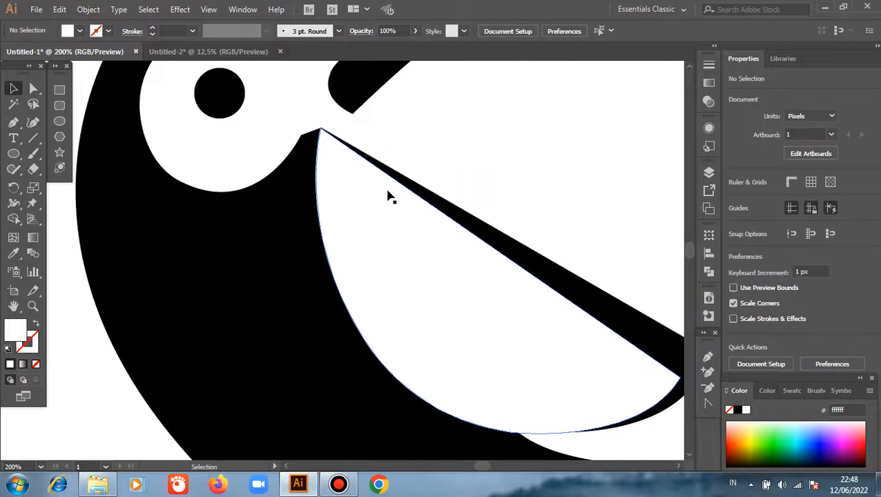
pyautogui.scroll(-3, 413, 175)
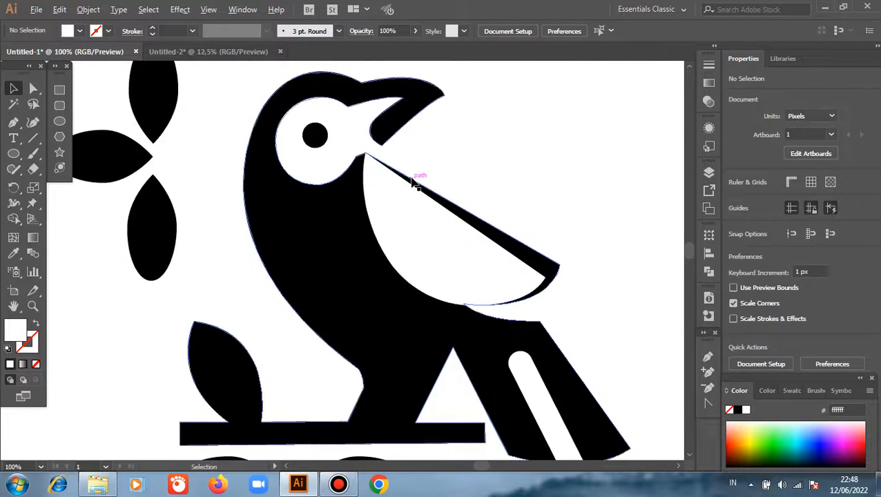
pyautogui.scroll(-3, 361, 192)
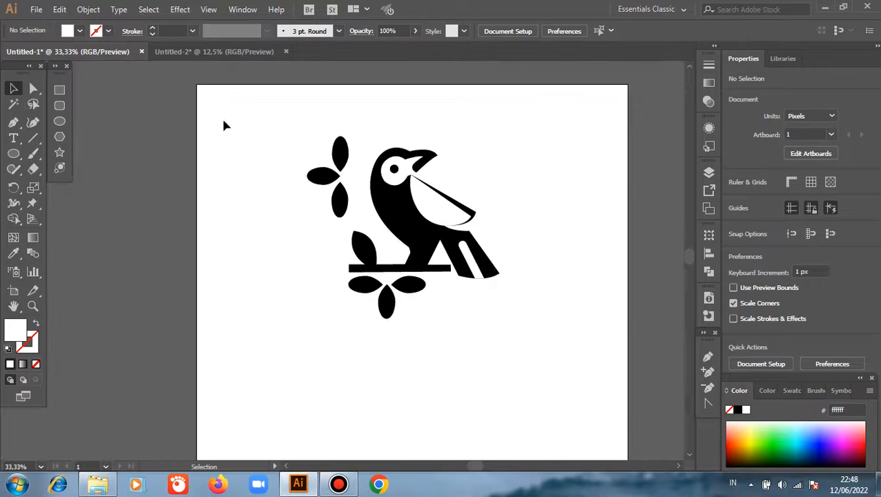
pyautogui.moveTo(225, 121); pyautogui.dragTo(525, 338)
pyautogui.rightClick(560, 169)
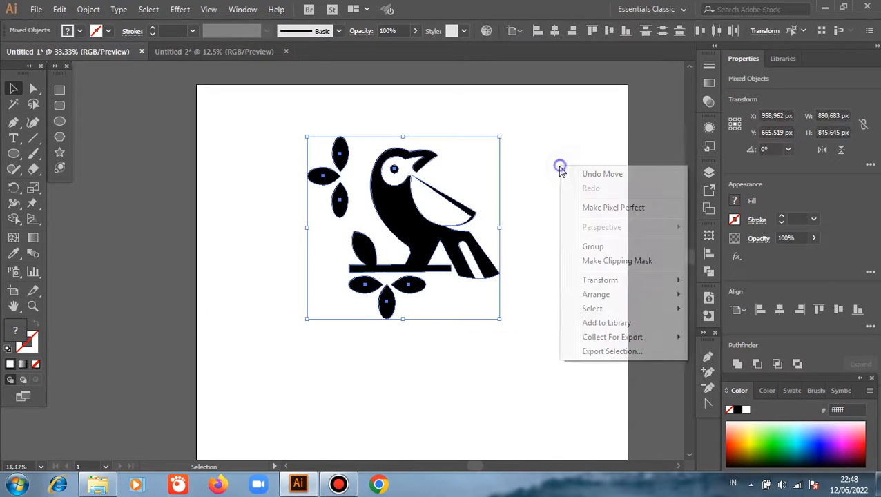
pyautogui.click(585, 248)
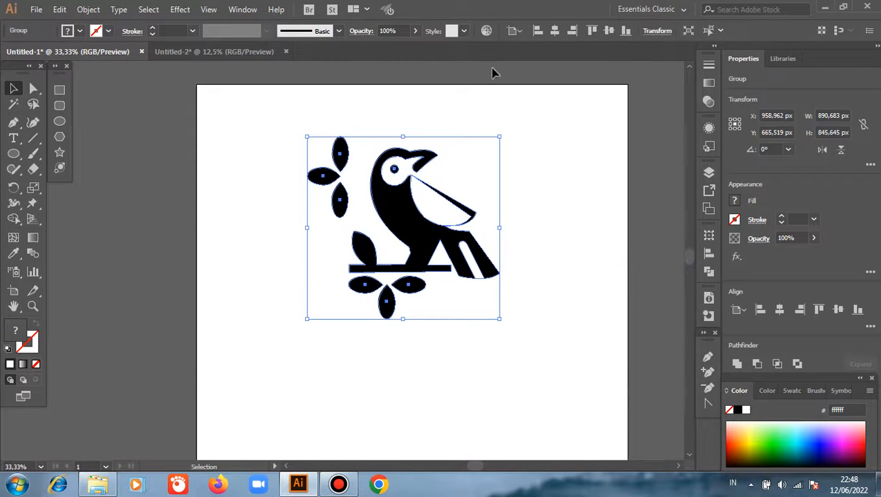
# Step: Center the grouped illustration horizontally and vertically on the artboard, and deselect it
pyautogui.click(554, 30)
pyautogui.click(609, 31)
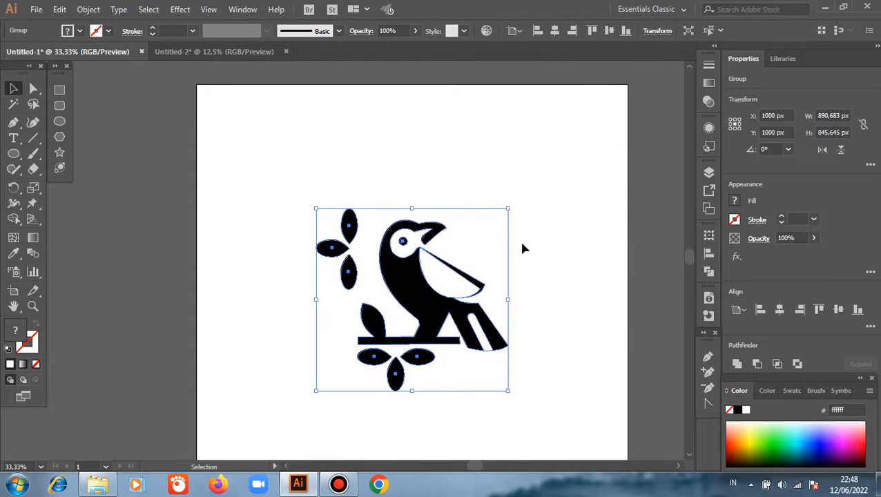
pyautogui.scroll(-1, 519, 239)
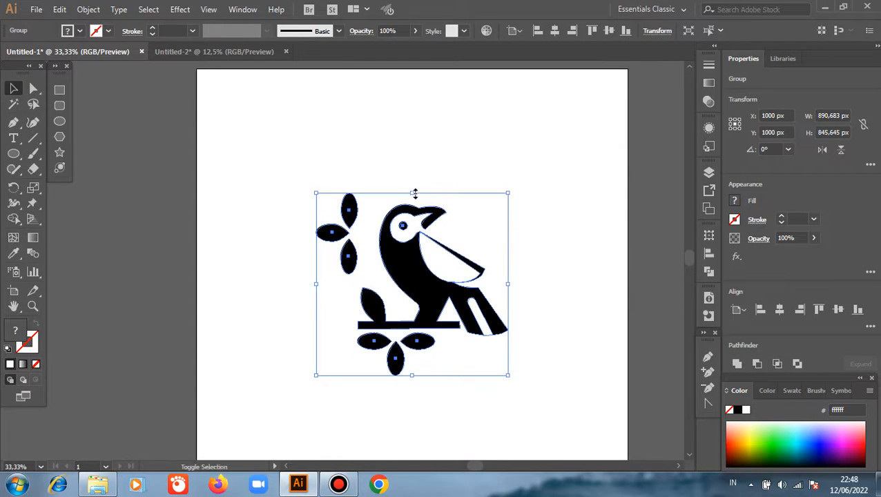
pyautogui.click(471, 135)
pyautogui.scroll(2, 446, 336)
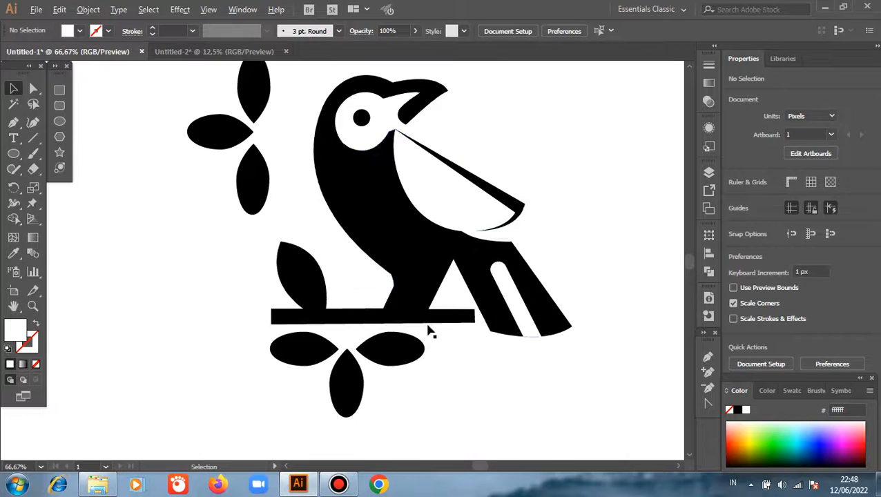
pyautogui.scroll(1, 449, 267)
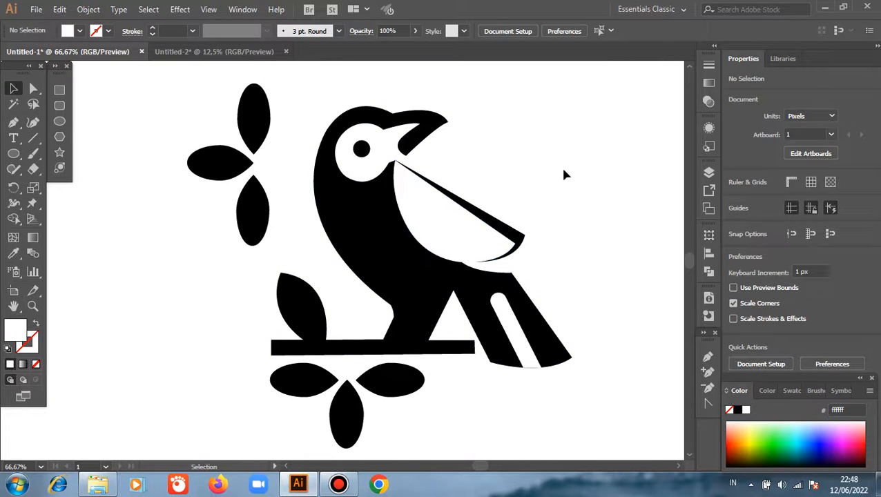
pyautogui.scroll(1, 563, 175)
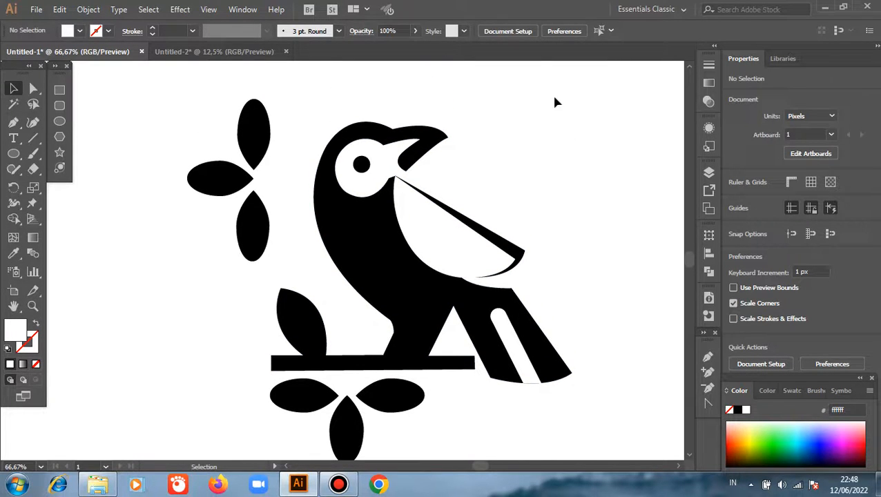
pyautogui.moveTo(517, 6)
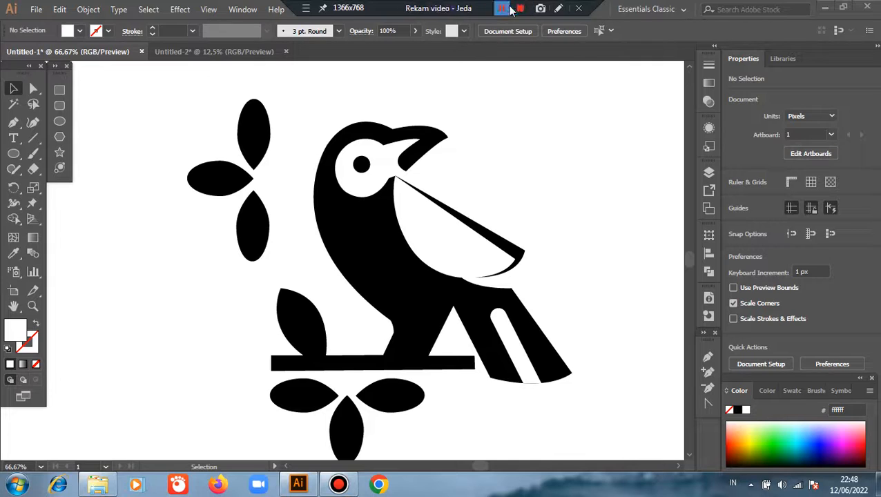